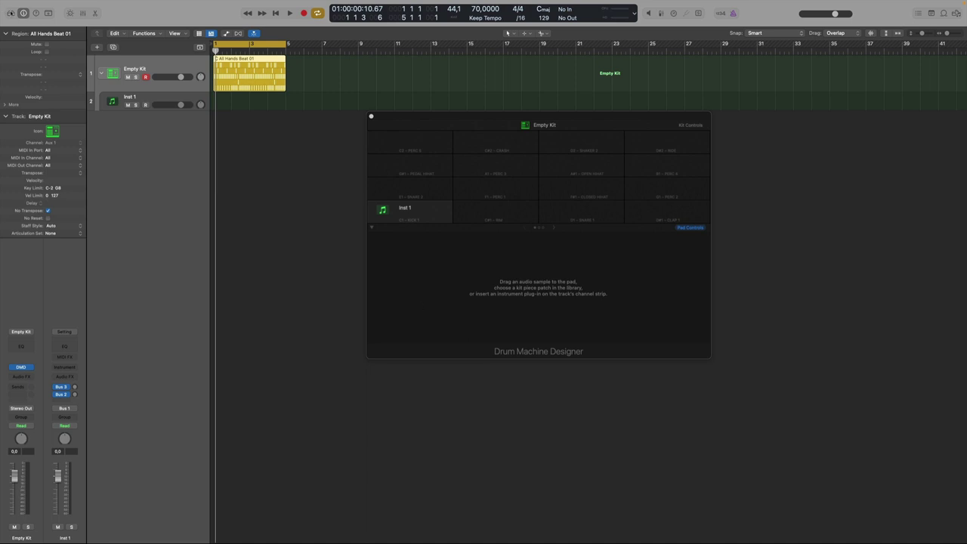
Step: View the Library sounds for the Empty Kit track and the All Hands Beat 01 pattern in the Step Sequencer, closing both
left_click(11, 13)
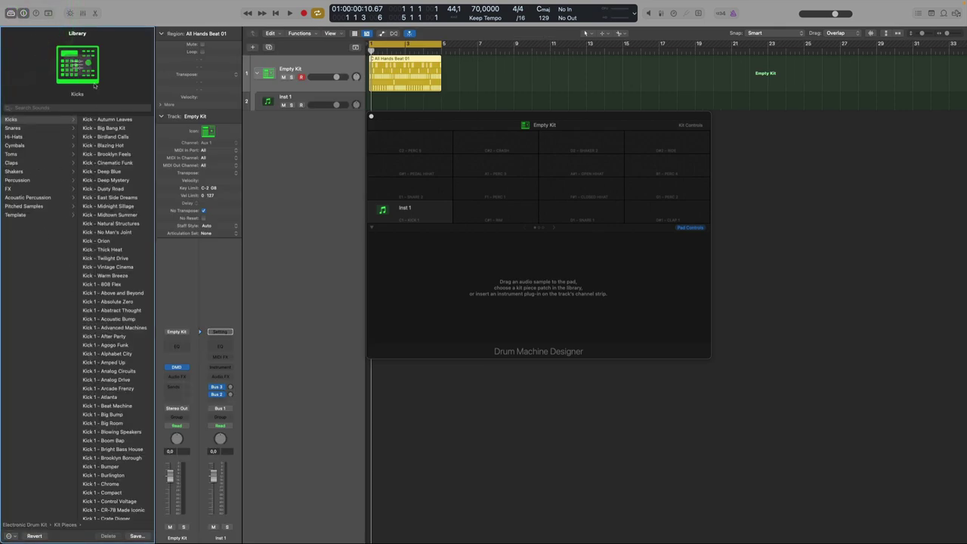
left_click(10, 12)
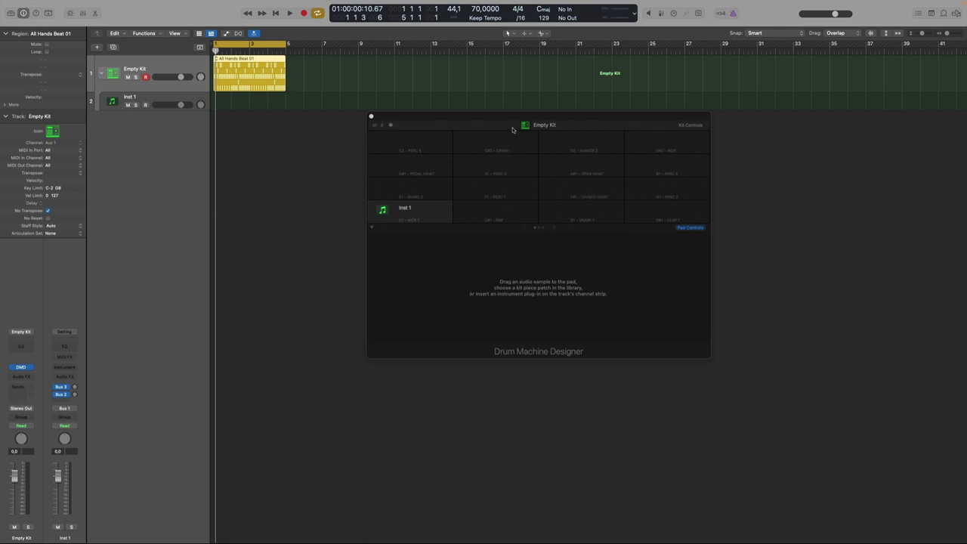
left_click(495, 160)
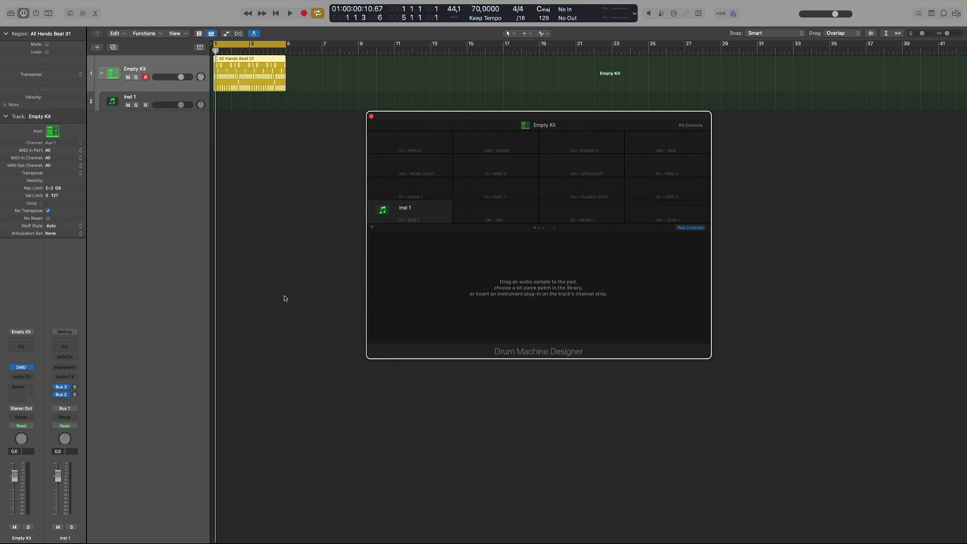
double_click(233, 77)
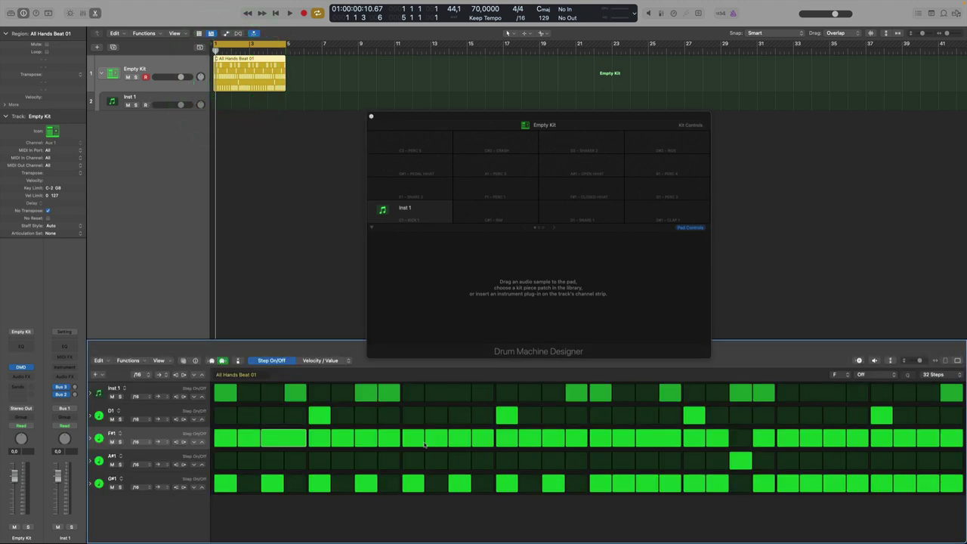
left_click(94, 13)
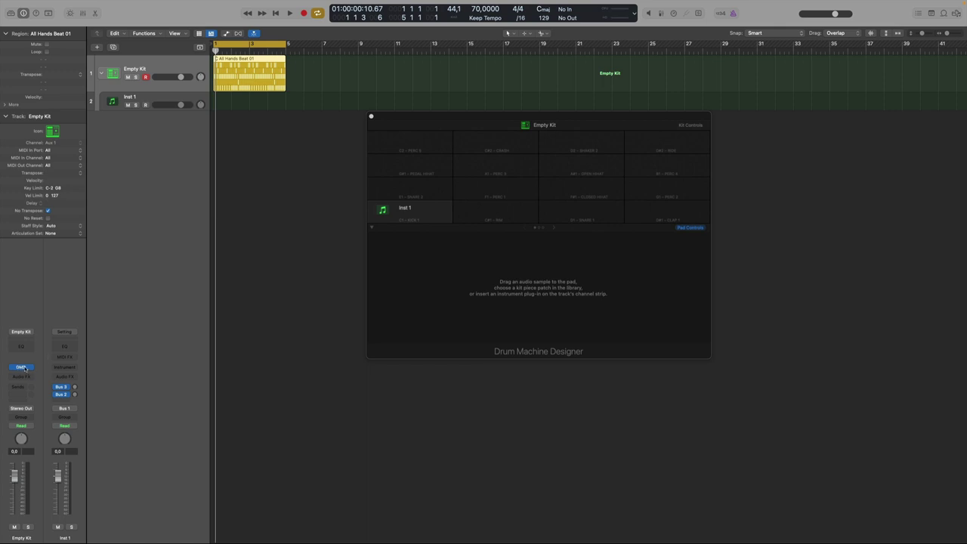
Step: Move the Drum Machine Designer window below the tracks, select the Inst 1 subtrack, and check its Library before hiding it
left_click_drag(573, 120, 536, 196)
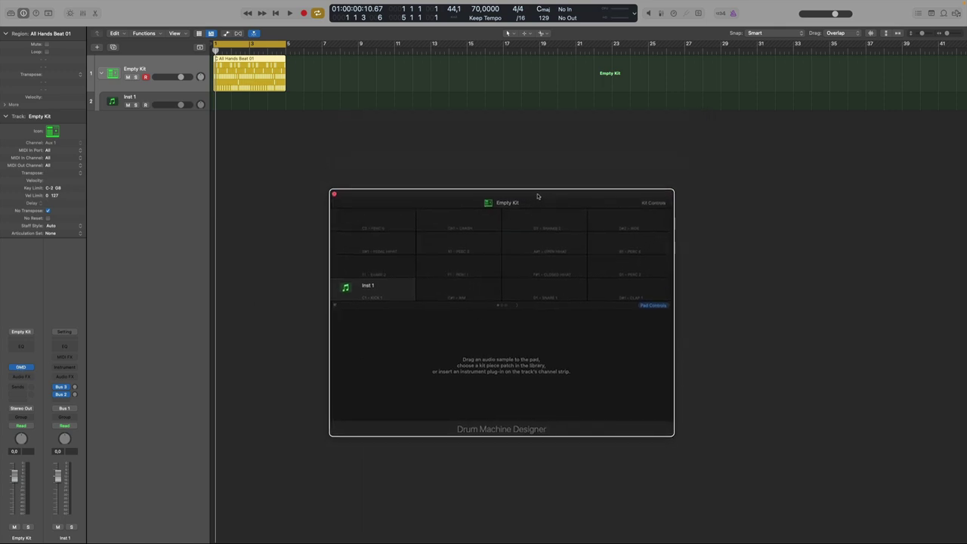
left_click(130, 98)
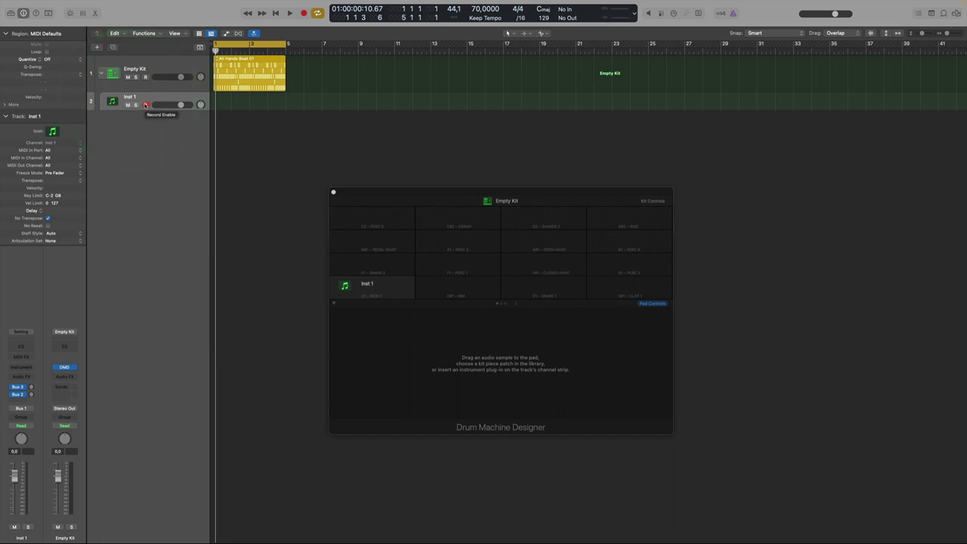
left_click(145, 105)
left_click(11, 13)
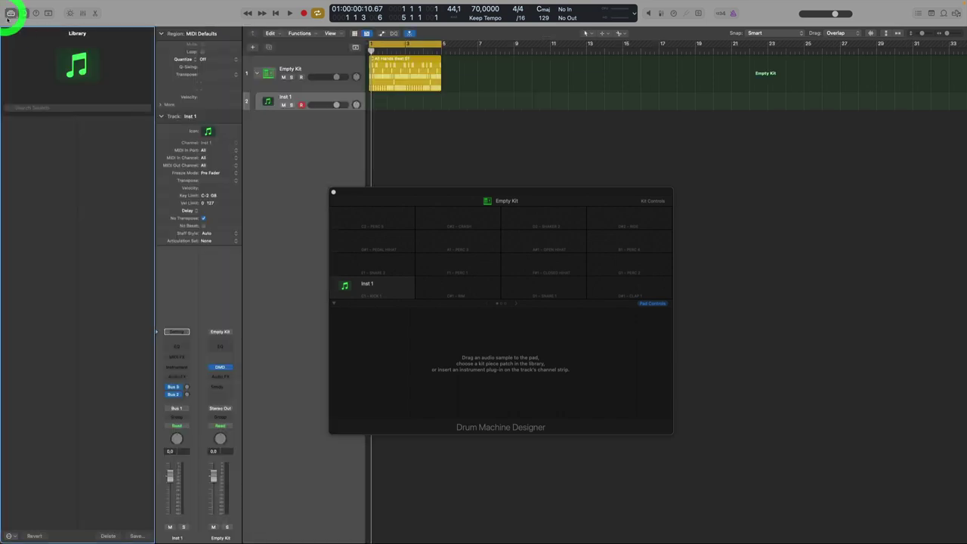
left_click(13, 13)
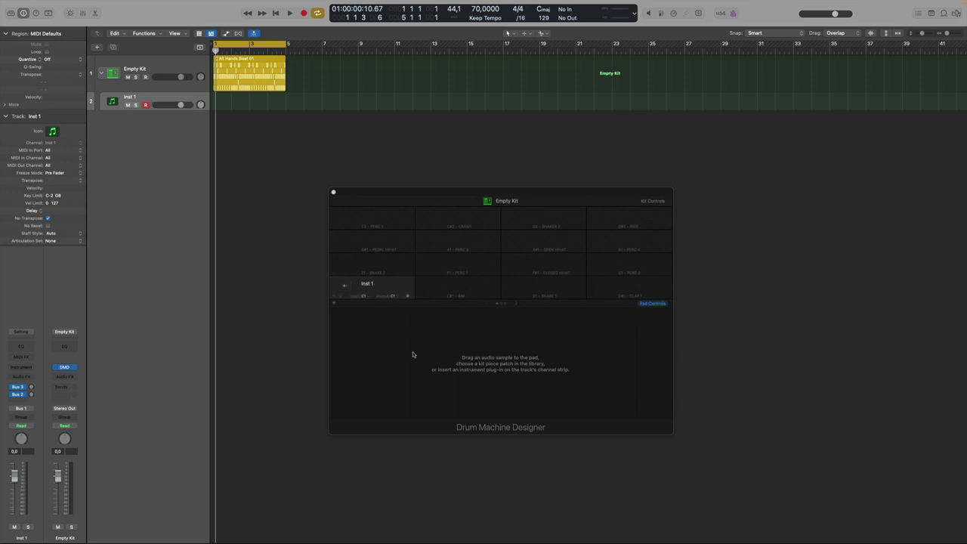
Step: Inspect the Inst 1 pad and its subtrack within the Empty Kit track stack
mouse_move(376, 287)
left_click(124, 97)
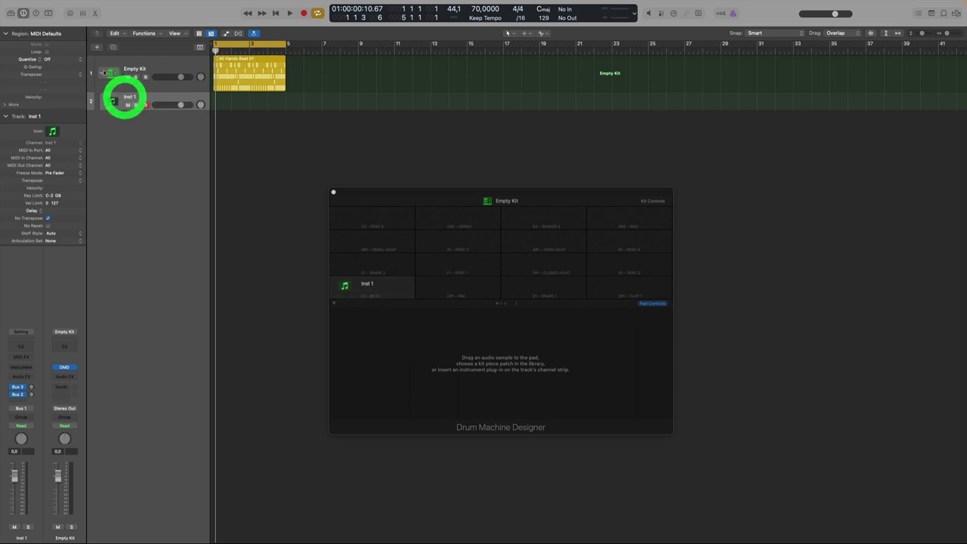
left_click(104, 72)
left_click(166, 97)
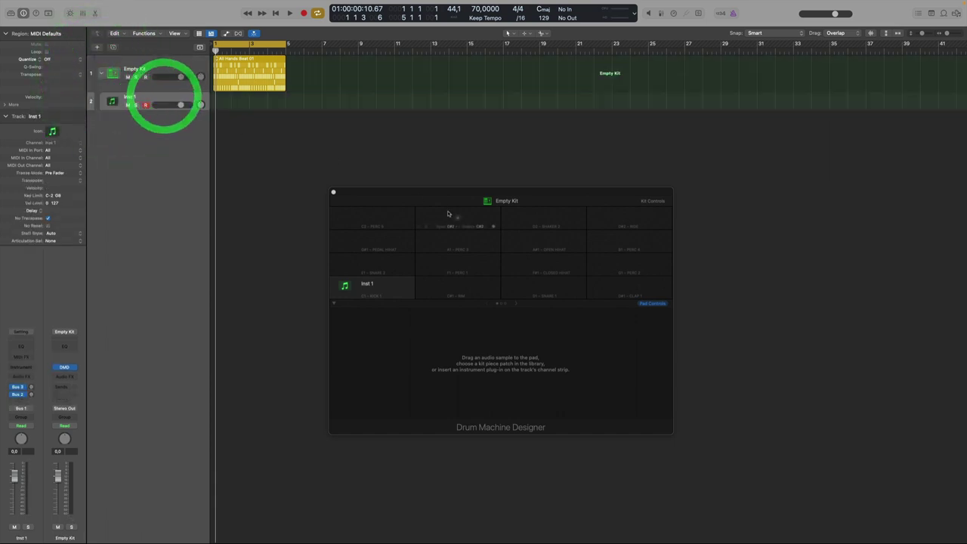
Step: Reposition the Drum Machine Designer window and insert Drum Synth with the Heavy Kick sound on the Inst 1 channel
left_click_drag(476, 197, 445, 194)
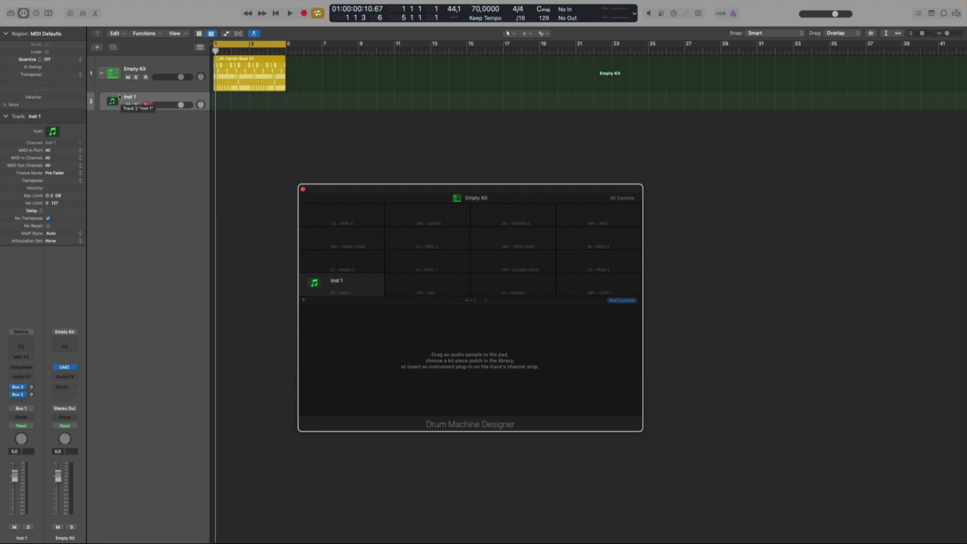
left_click(21, 367)
mouse_move(27, 391)
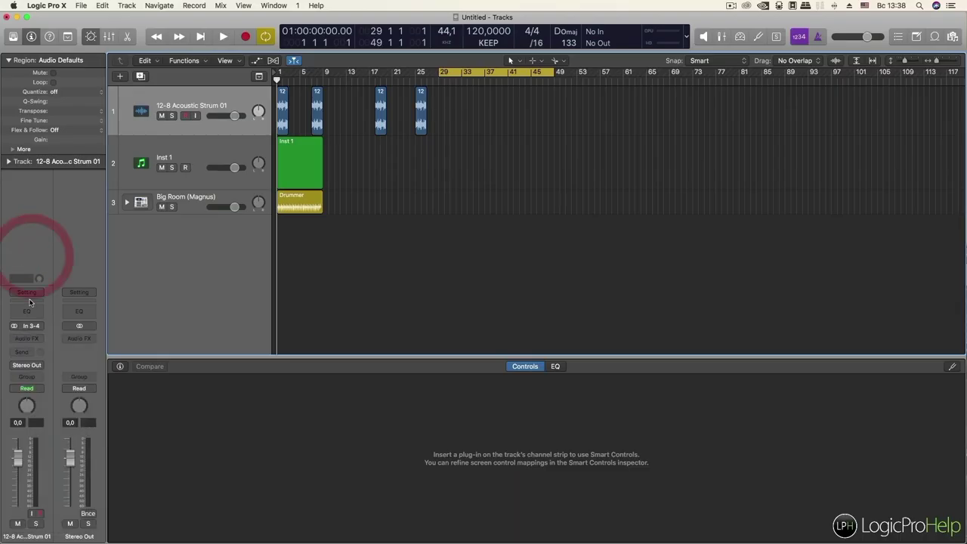
left_click(35, 263)
left_click(16, 25)
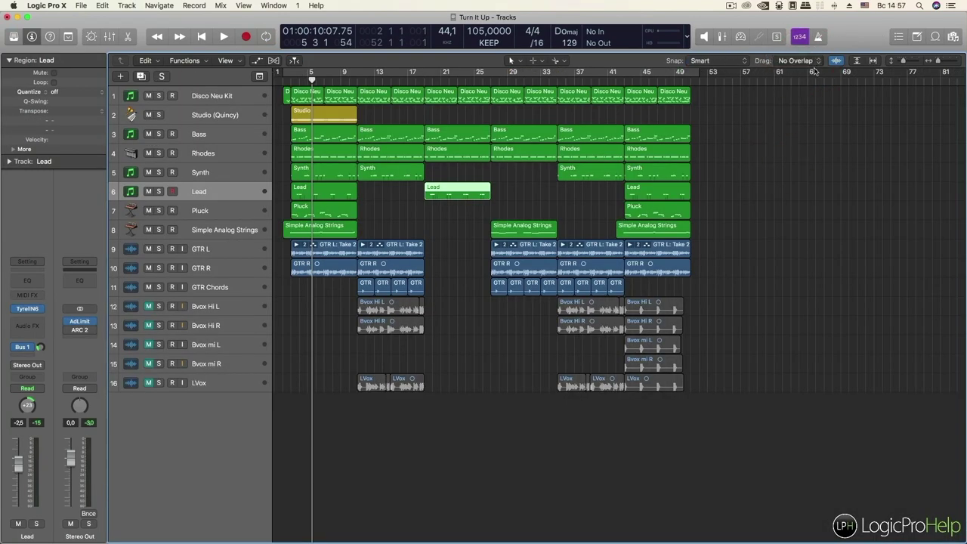
left_click_drag(937, 61, 909, 63)
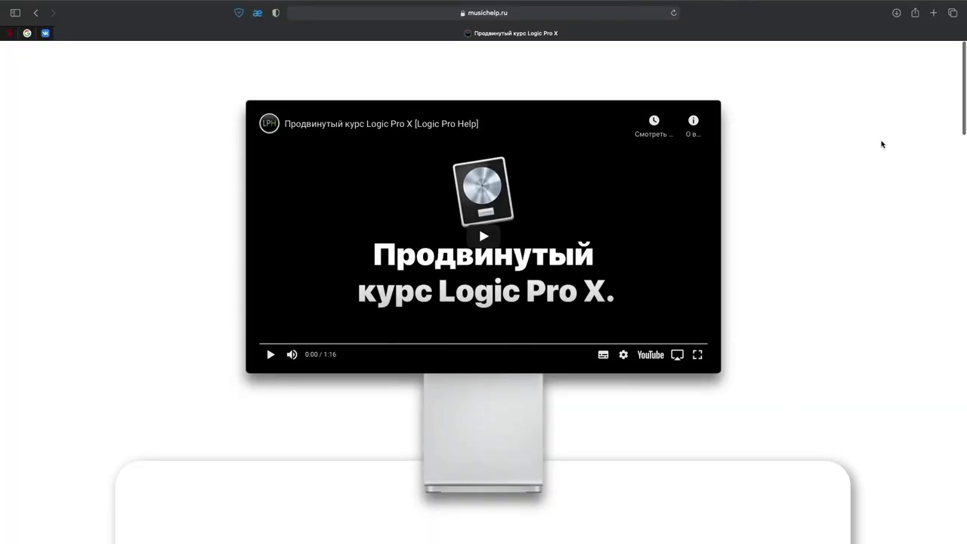
Step: Read through the advanced Logic Pro X course page on musichelp.ru down to the list of course parts
scroll(882, 144, "down", 5)
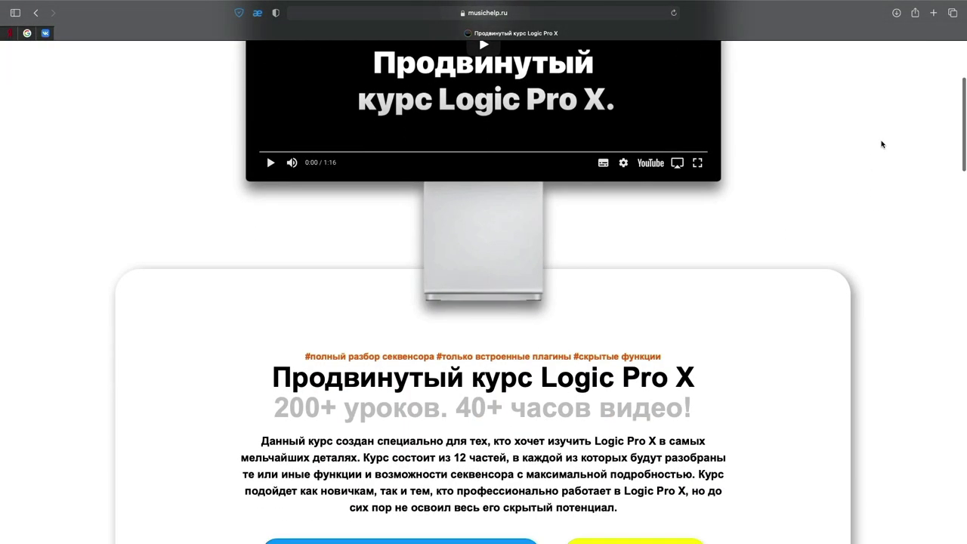
scroll(881, 144, "down", 6)
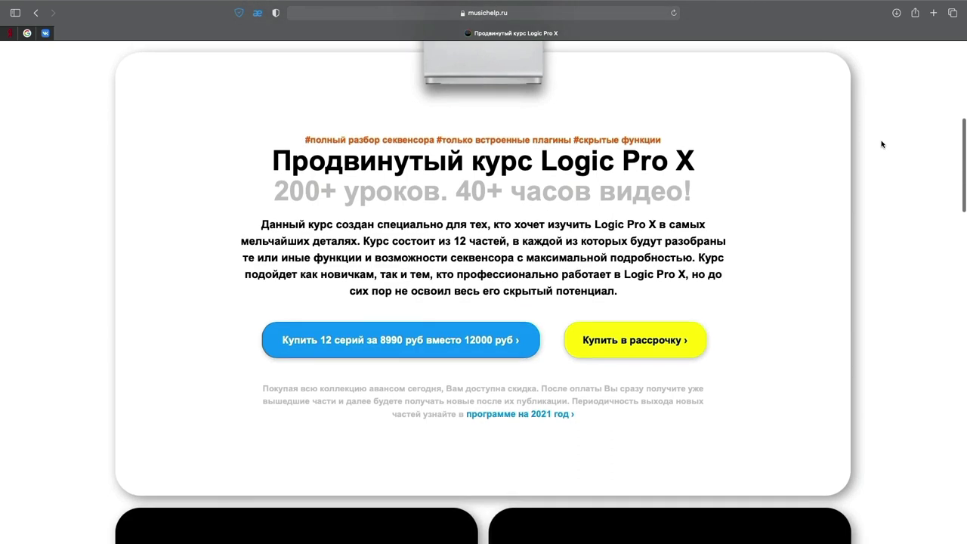
scroll(881, 143, "down", 9)
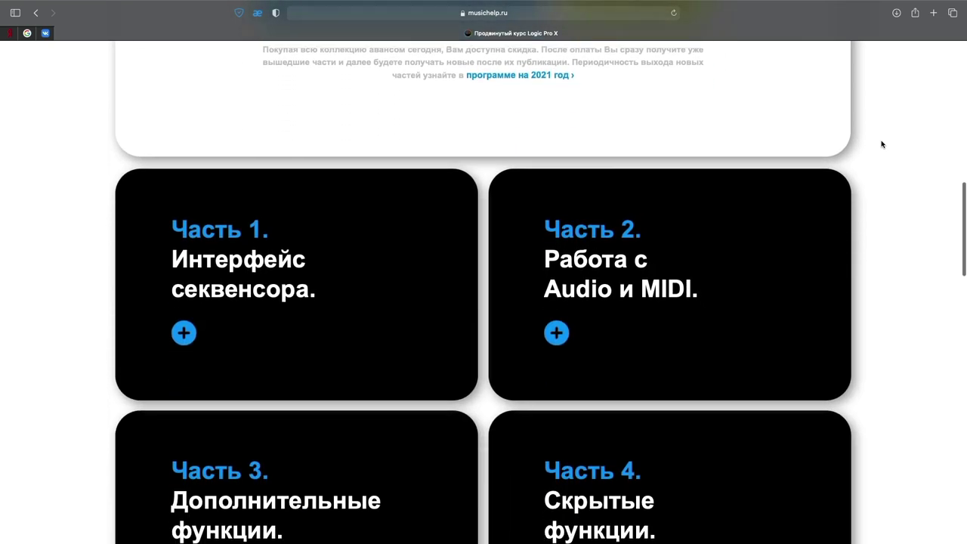
scroll(882, 144, "down", 7)
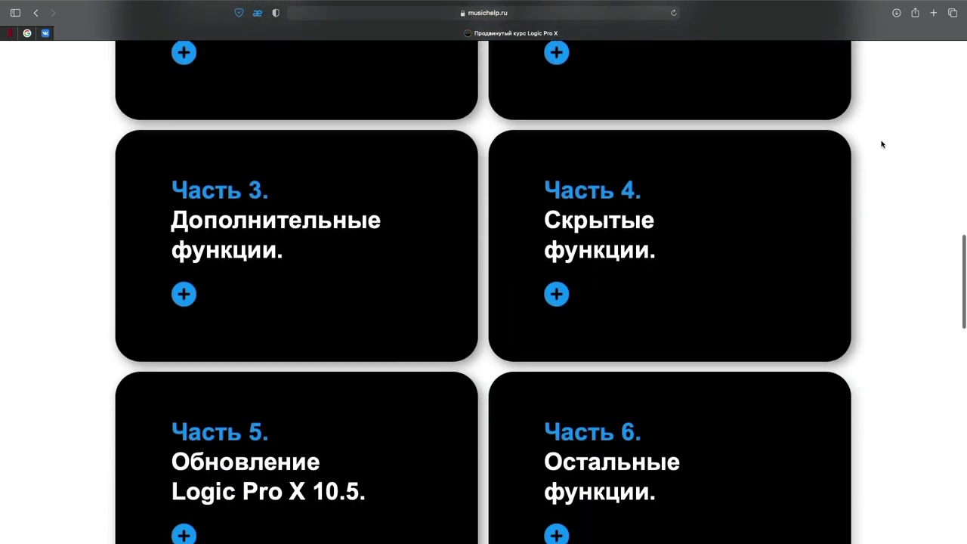
Step: Open the page for Part 6 of the Logic Pro X course and review its lessons down to the purchase offer
left_click(551, 521)
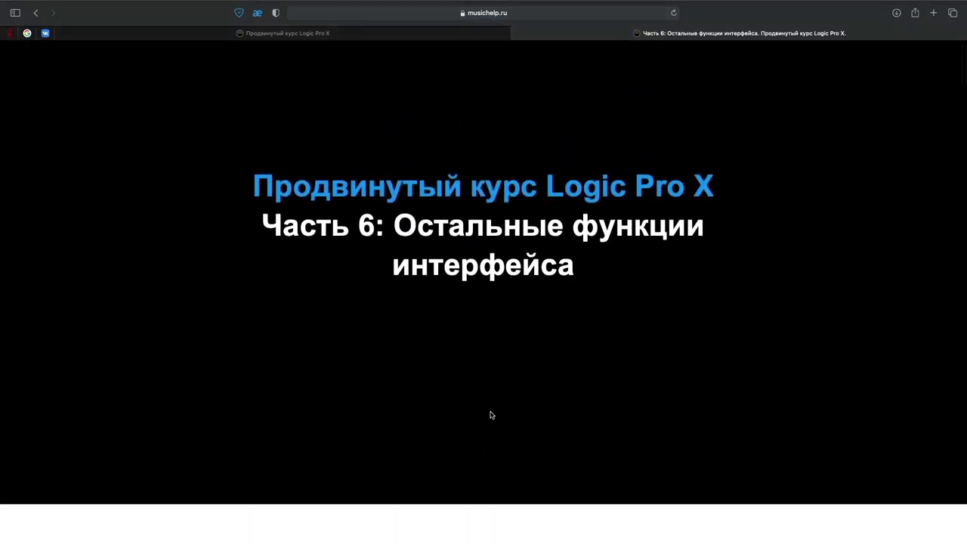
scroll(490, 414, "down", 10)
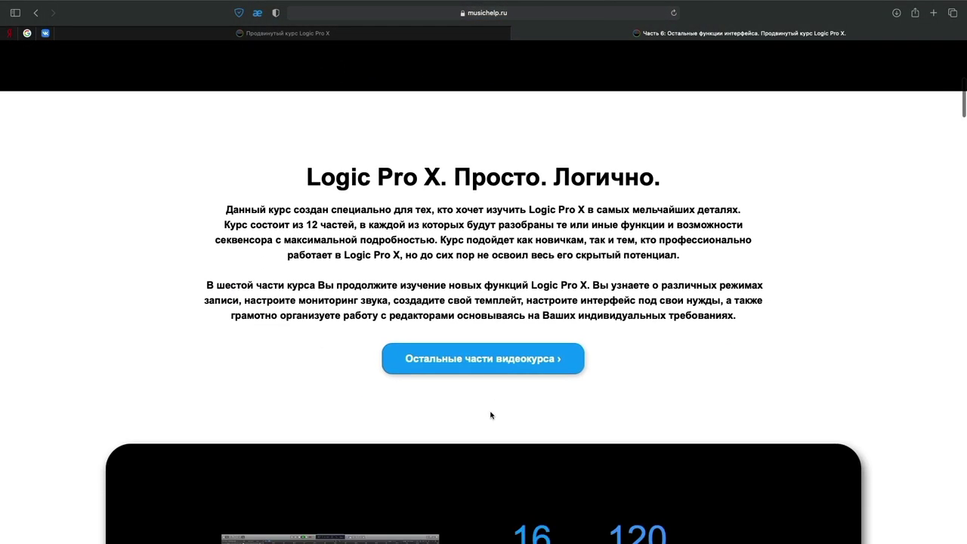
scroll(490, 415, "down", 10)
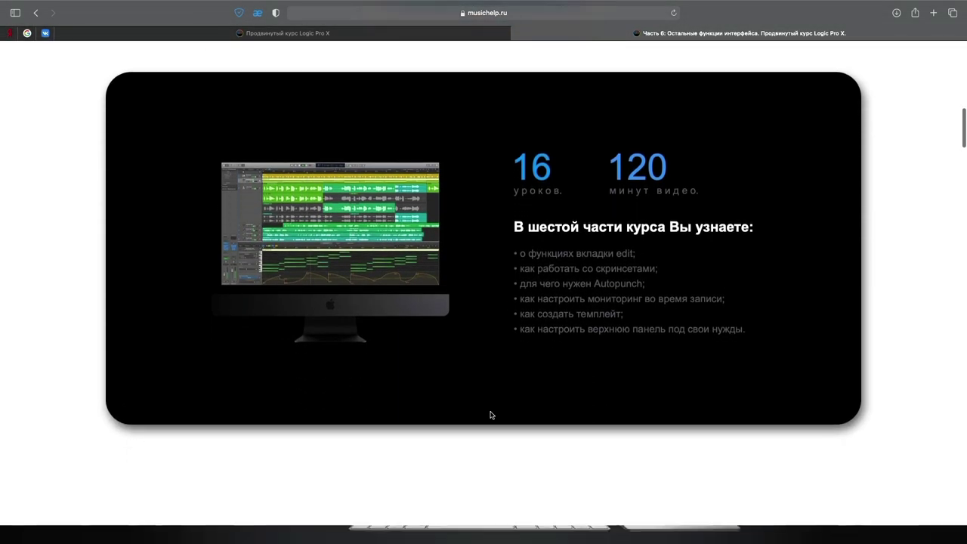
scroll(490, 415, "down", 10)
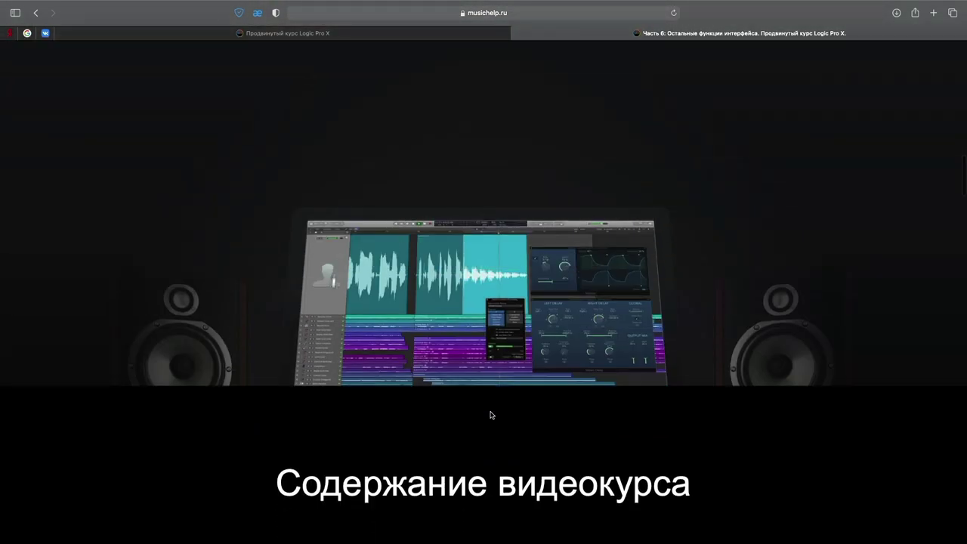
scroll(490, 415, "down", 10)
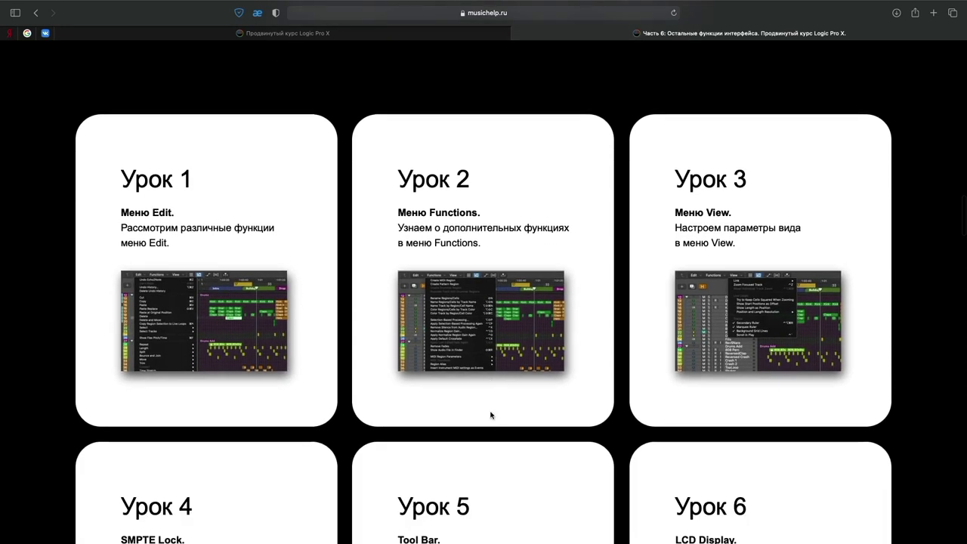
scroll(490, 414, "down", 8)
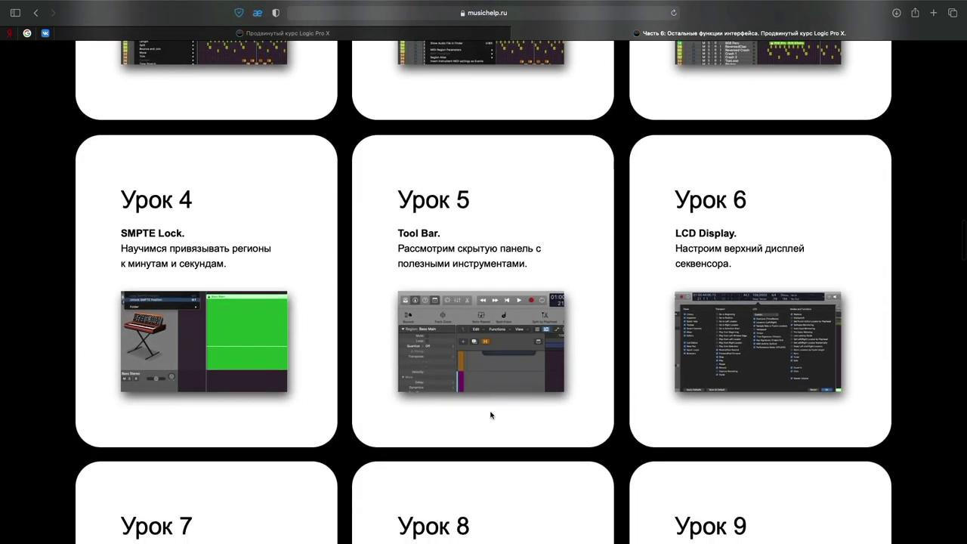
scroll(490, 415, "down", 10)
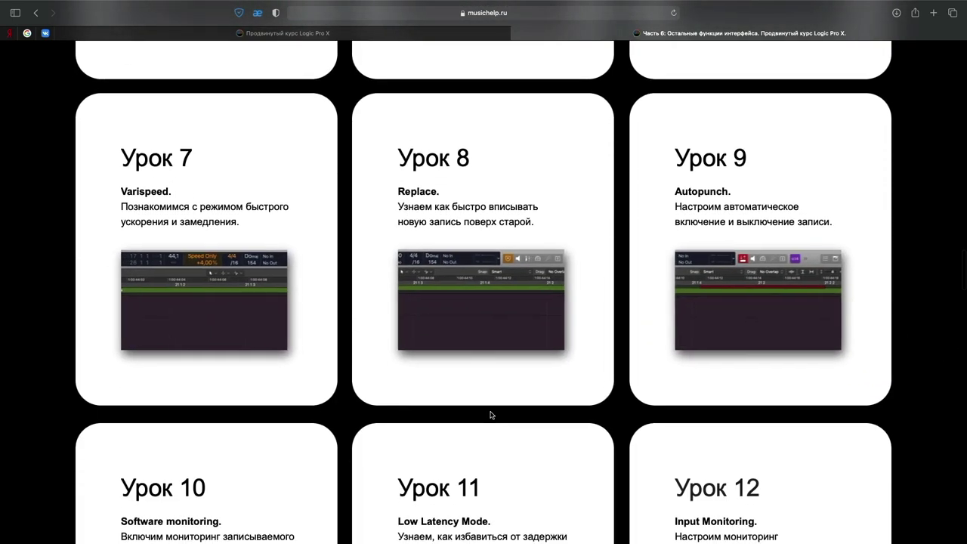
scroll(491, 415, "down", 10)
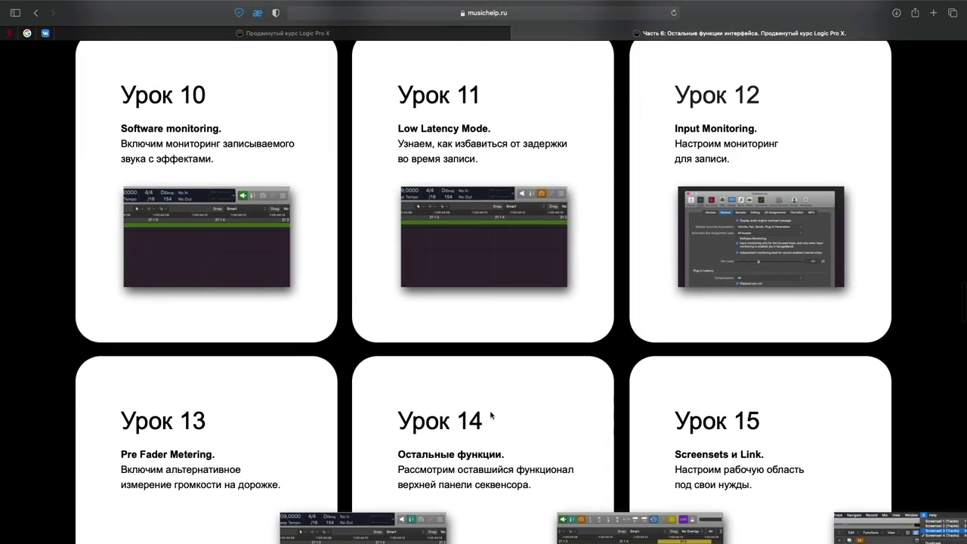
scroll(490, 415, "down", 9)
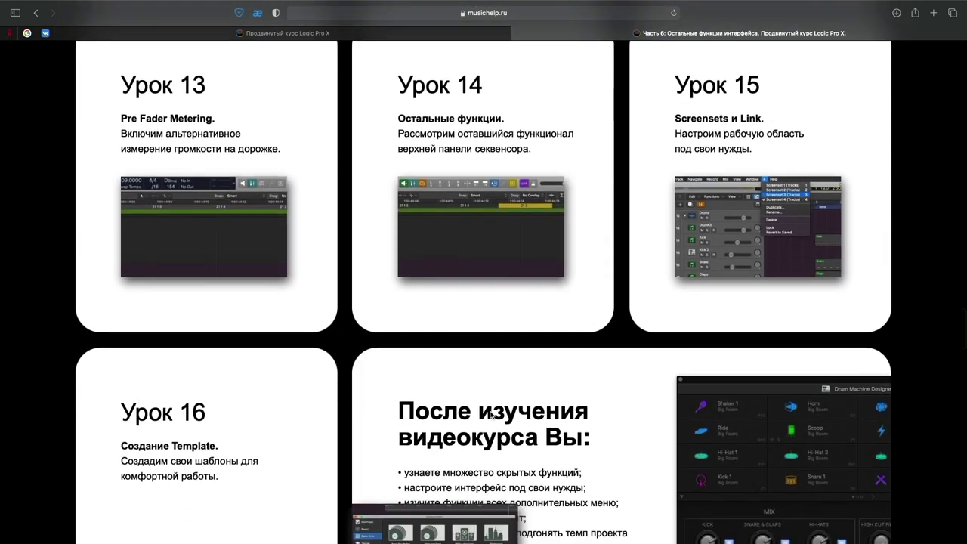
scroll(490, 414, "down", 14)
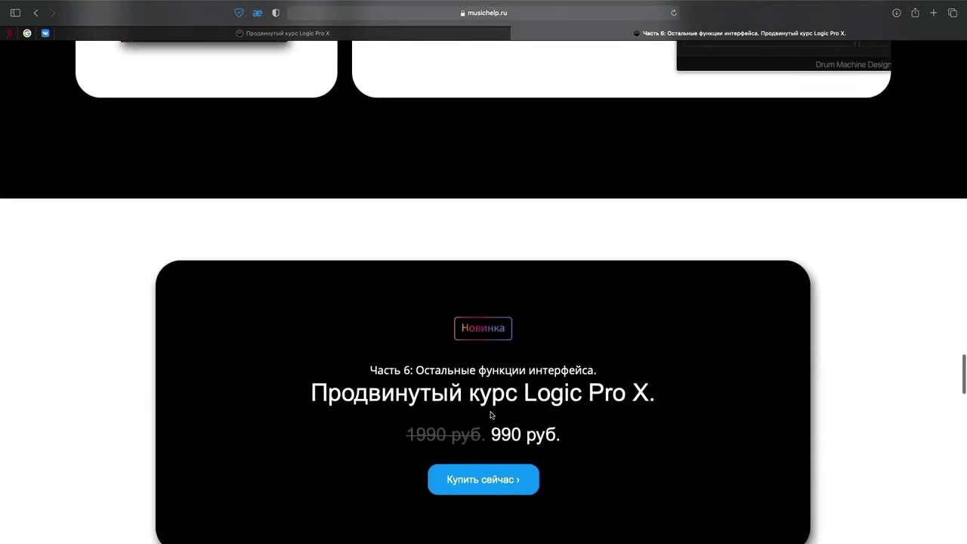
key("super+w")
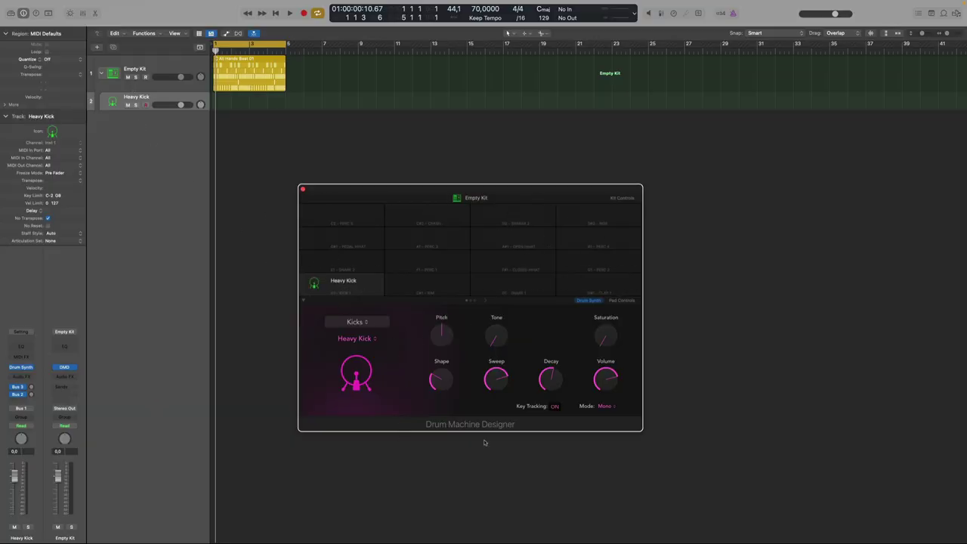
Step: In Logic Pro, open the Heavy Kick track's Drum Synth in its own window and move it apart from the Drum Machine Designer window
left_click(137, 97)
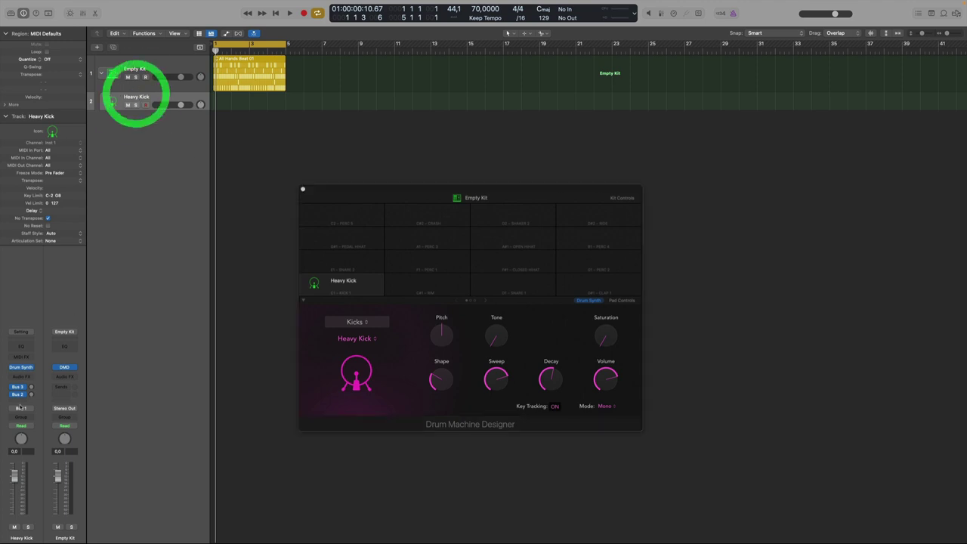
left_click(21, 367)
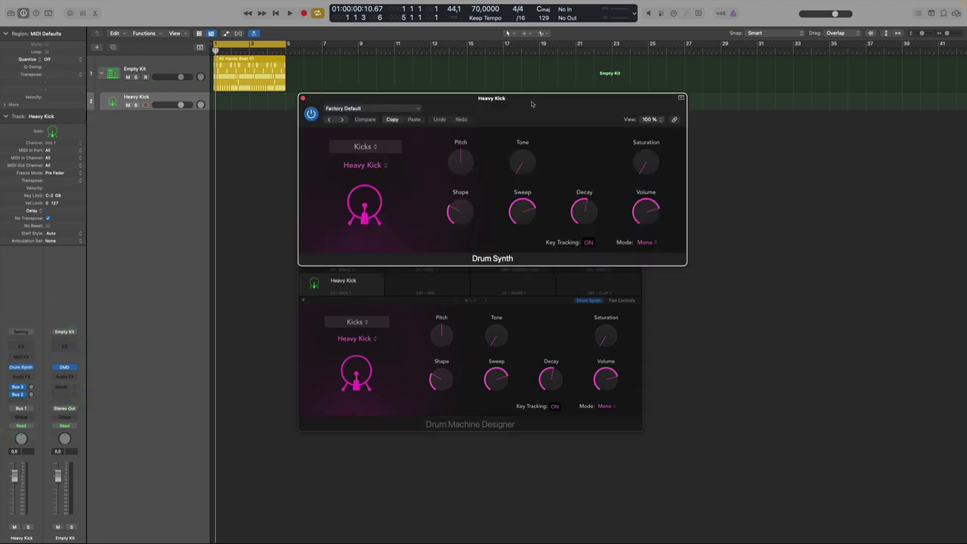
left_click_drag(522, 120, 466, 160)
left_click_drag(406, 202, 416, 194)
left_click_drag(459, 154, 669, 91)
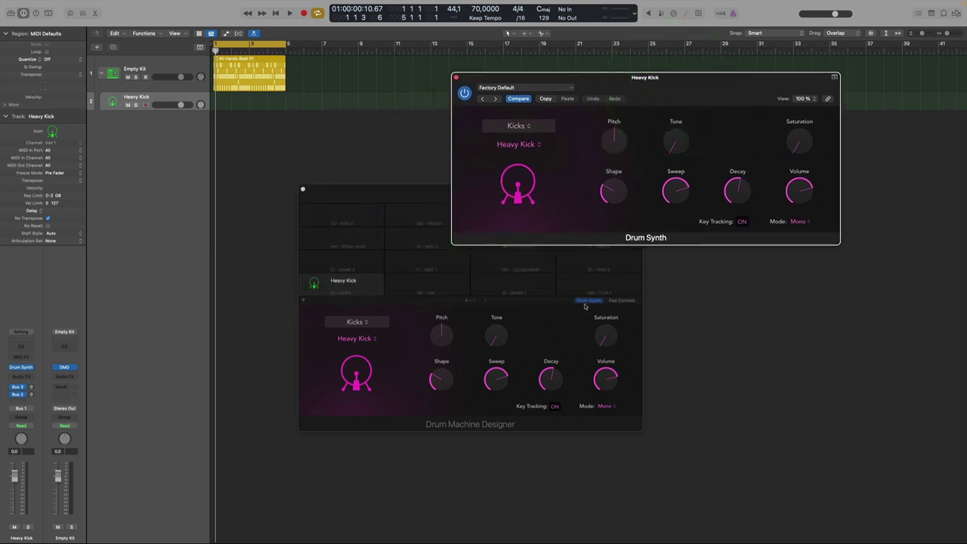
mouse_move(454, 343)
left_click_drag(368, 189, 308, 225)
Step: Add an empty instrument channel to the D1 Snare 1 pad of the Empty Kit
mouse_move(312, 318)
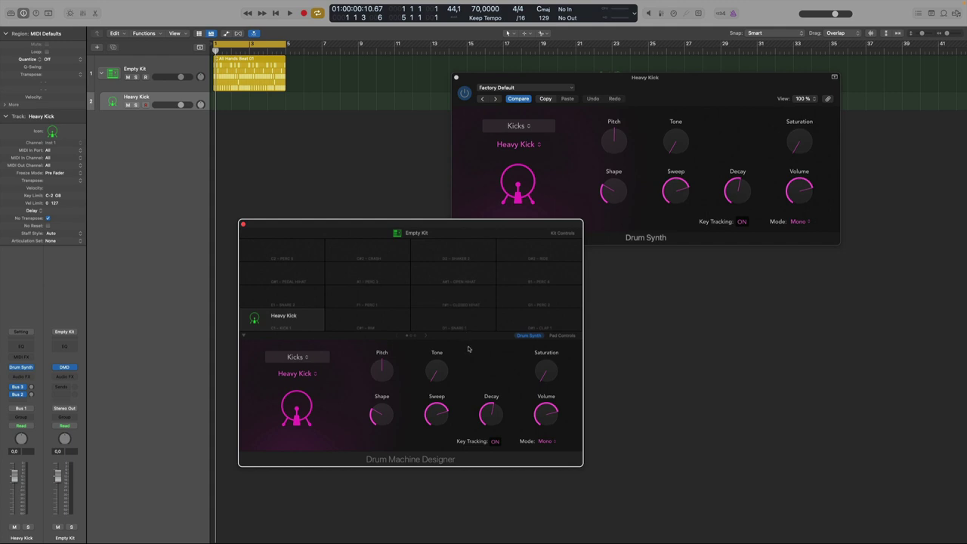
mouse_move(316, 336)
left_click(454, 322)
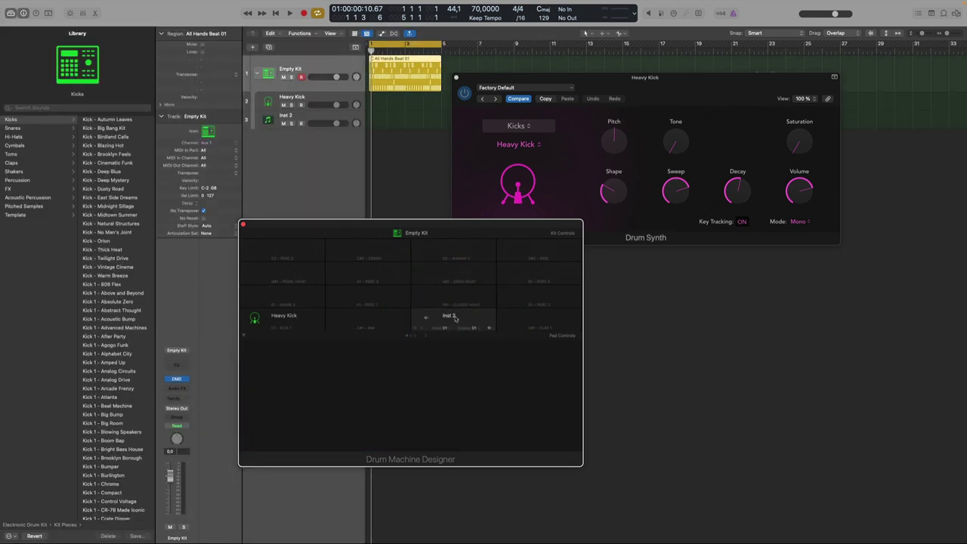
Step: Load Drum Synth as the instrument on the Inst 2 track, with the Library hidden
left_click(290, 115)
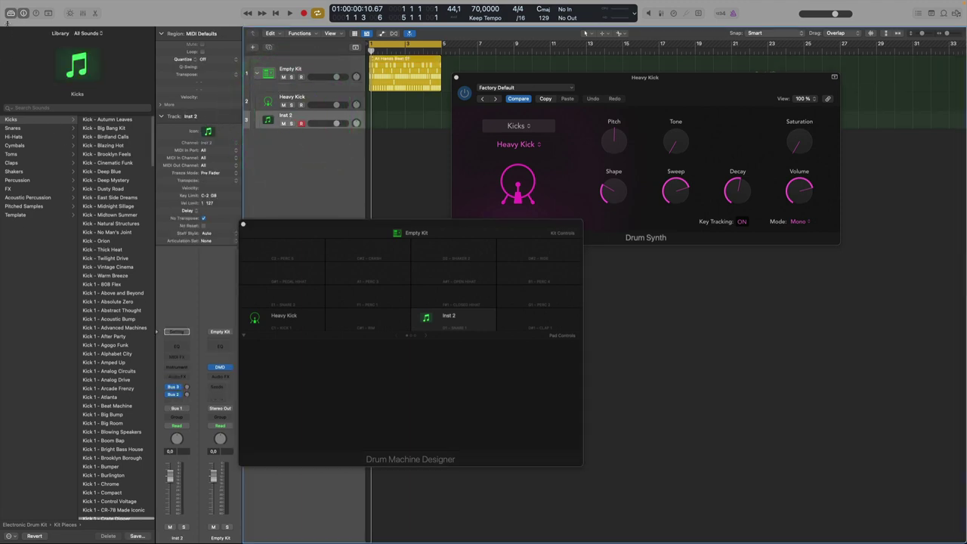
left_click(10, 13)
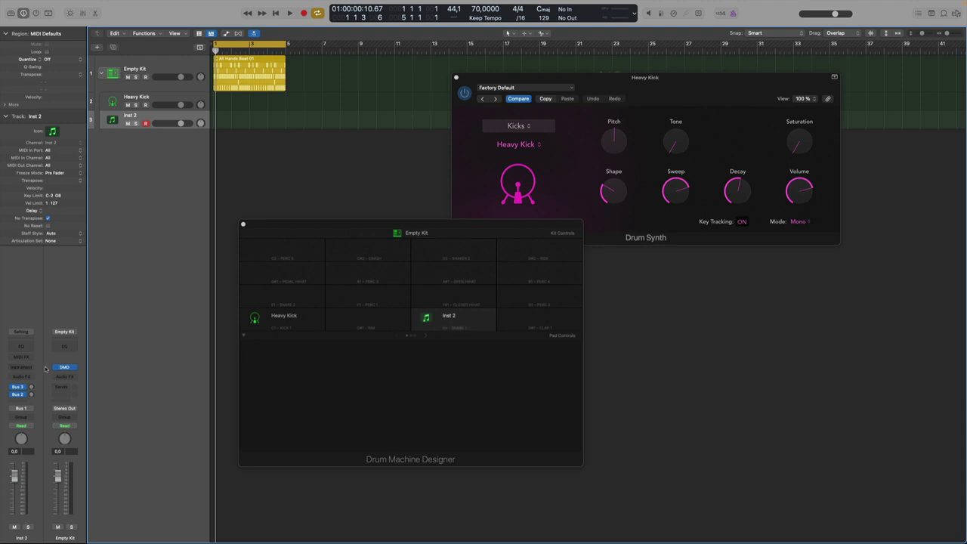
left_click(25, 367)
left_click(38, 389)
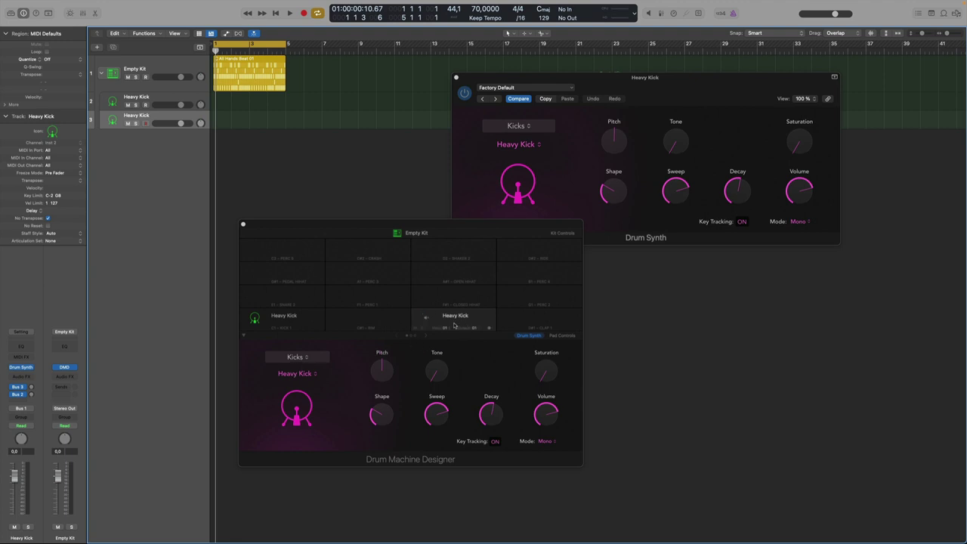
Step: Switch the Snare 1 pad's Drum Synth to Snares and Claps, then audition the Snappy Snare and Heavy Kick pads
left_click(304, 359)
left_click(299, 367)
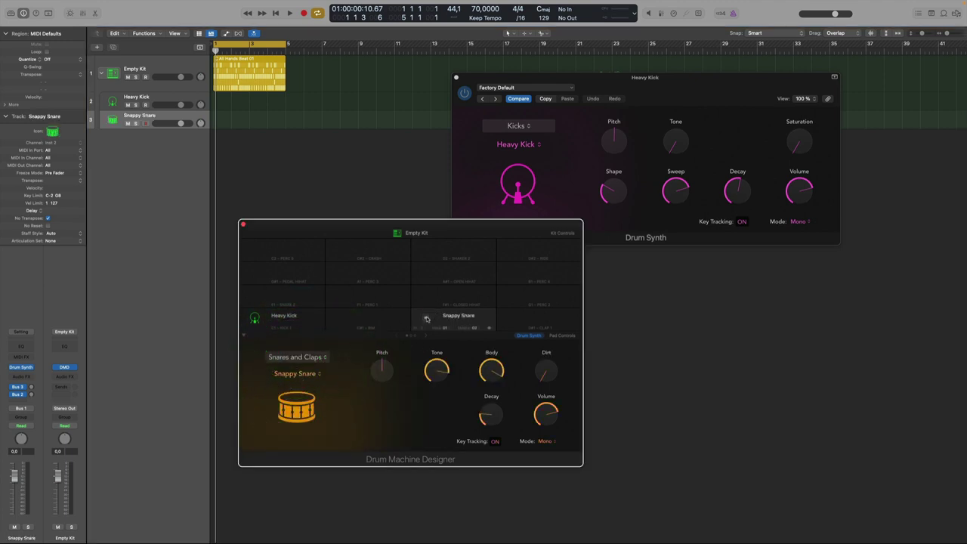
left_click(426, 318)
left_click(255, 318)
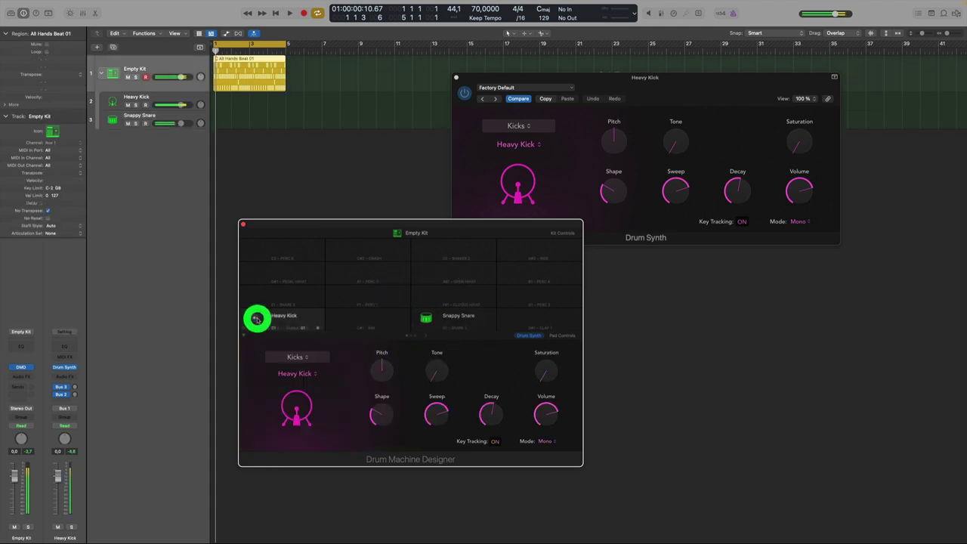
Step: Add an empty instrument channel to the Closed Hi-Hat pad and load Drum Synth on it
left_click(452, 298)
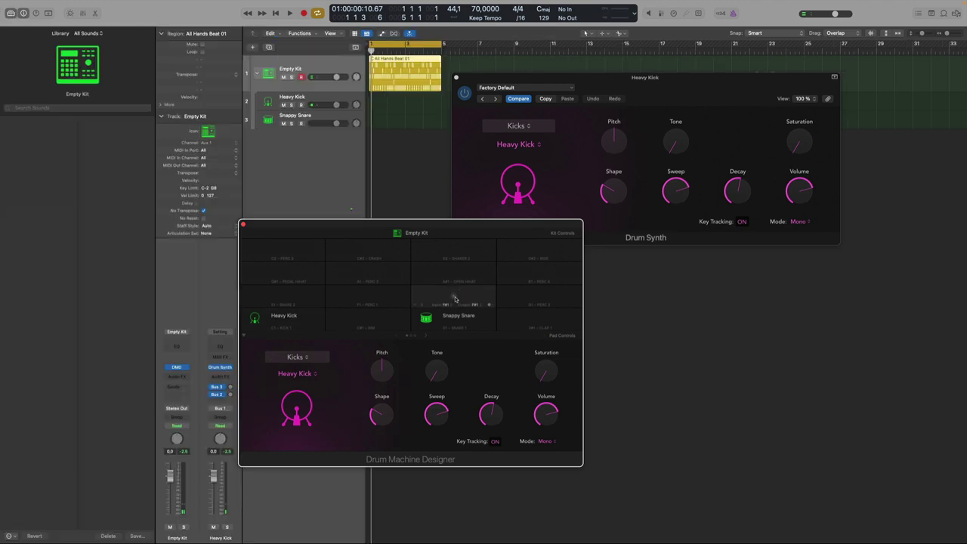
left_click(295, 135)
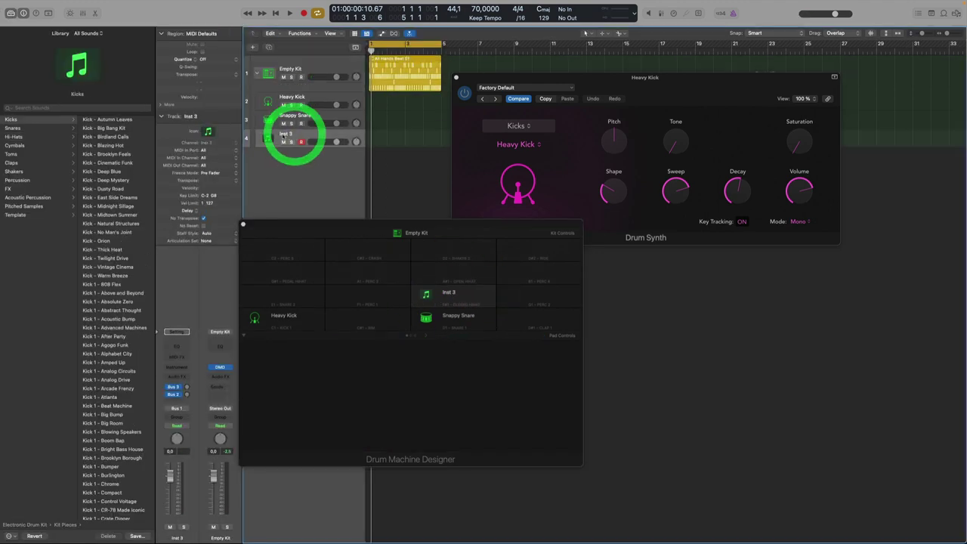
left_click(10, 13)
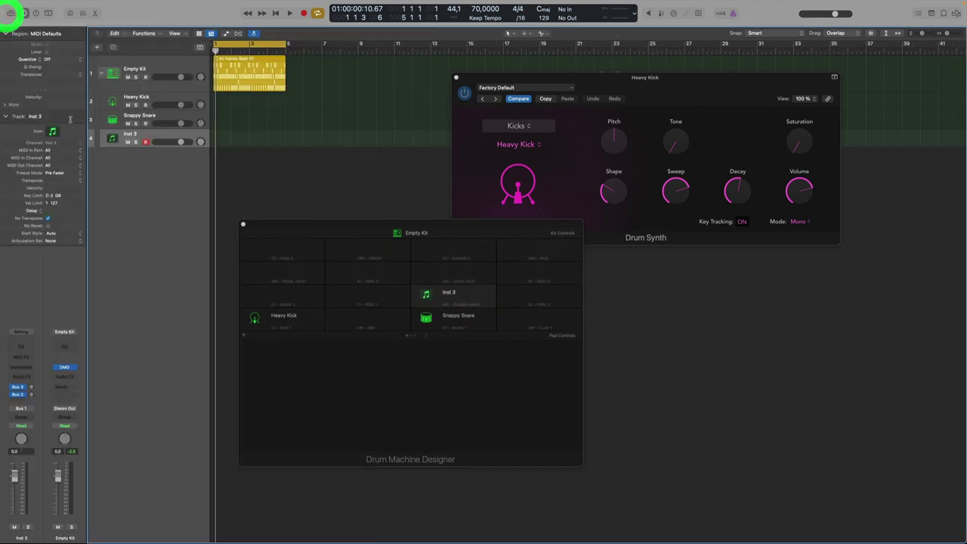
left_click(25, 366)
left_click(33, 388)
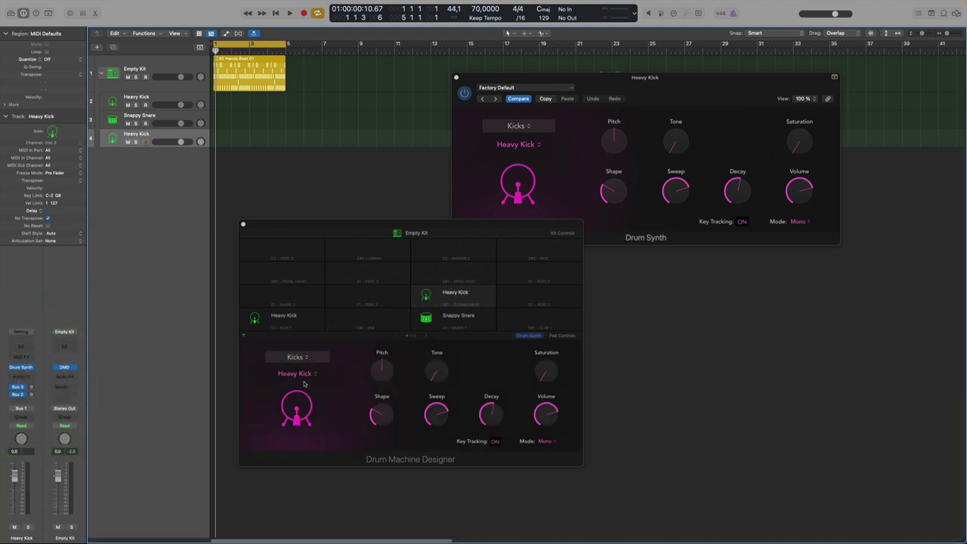
Step: Set the Closed Hi-Hat pad's Drum Synth to the Sharp Hi-Hat sound from Hats and Cymbals and audition it
left_click(302, 361)
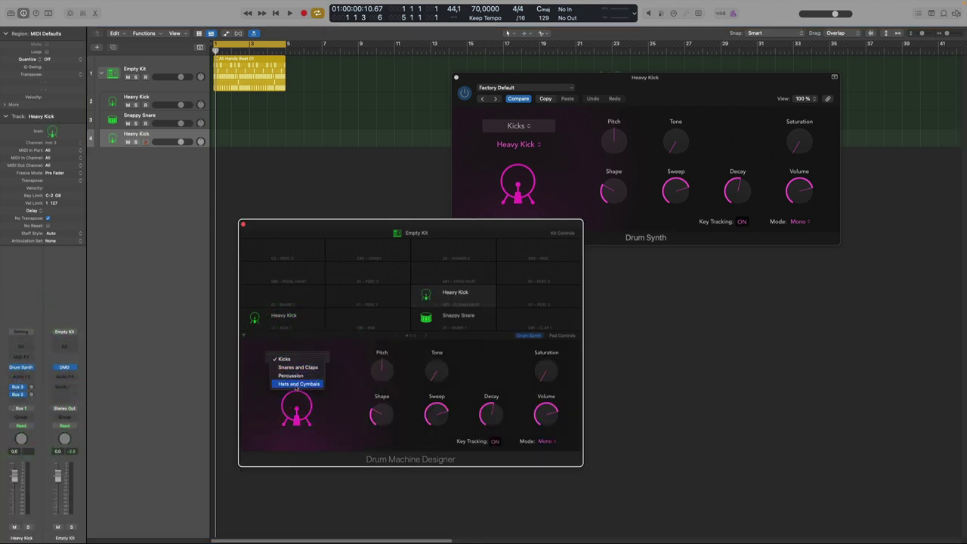
left_click(297, 385)
left_click(295, 375)
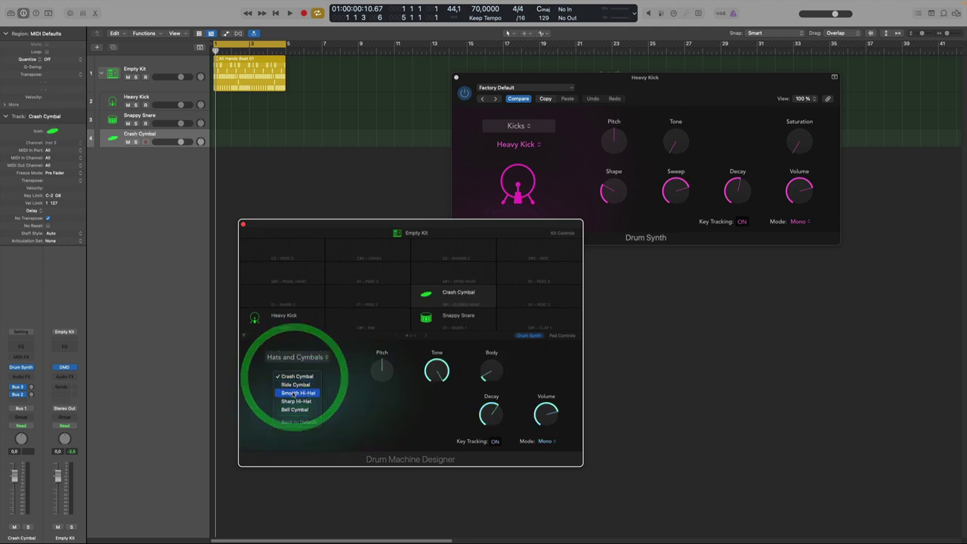
left_click(293, 403)
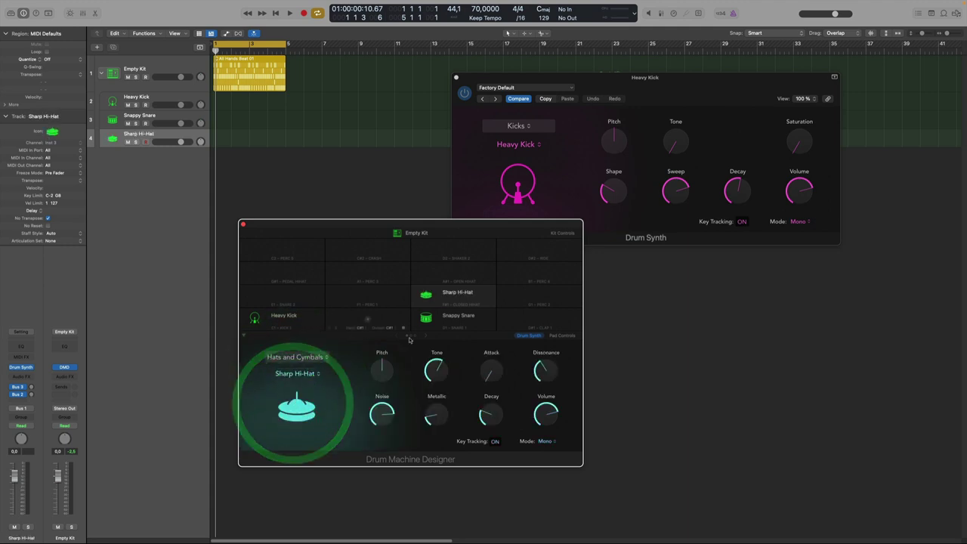
left_click(426, 296)
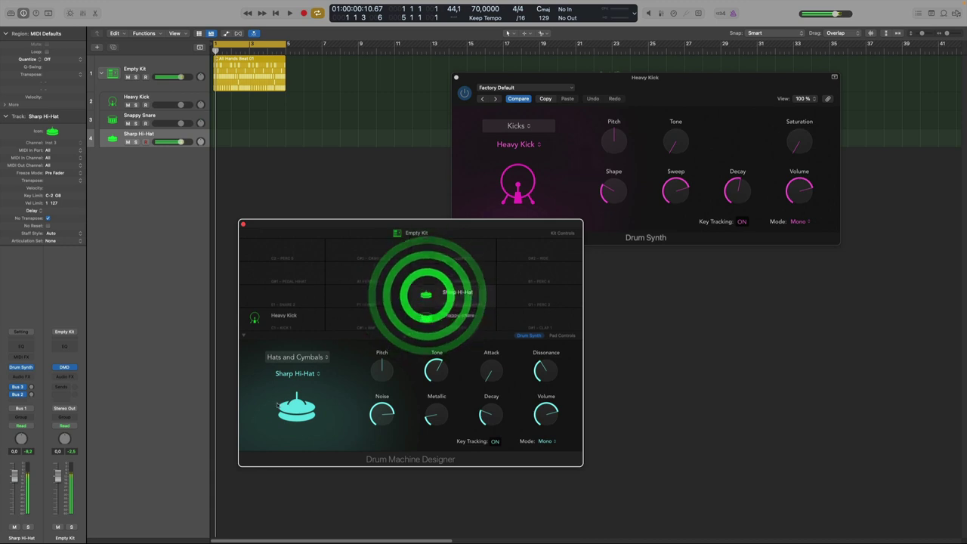
left_click(295, 373)
left_click(294, 376)
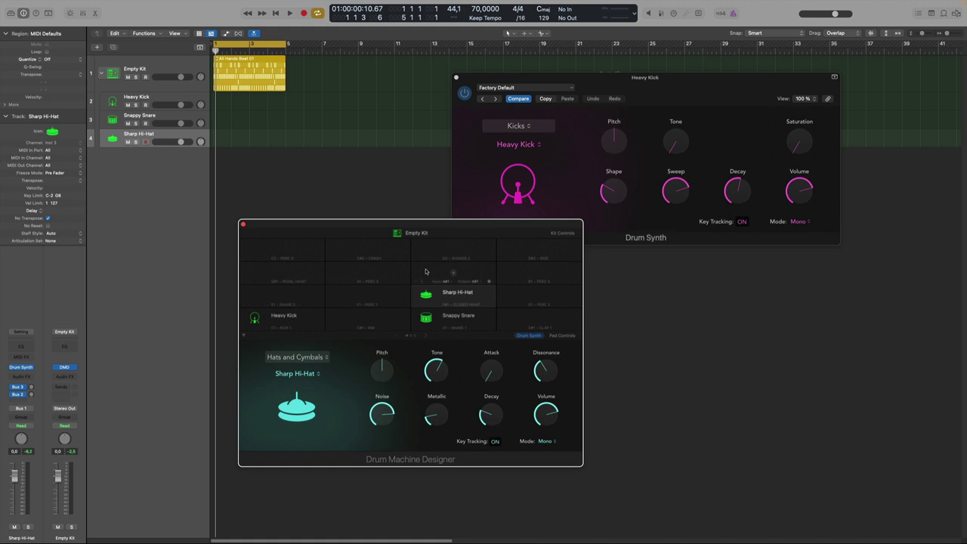
Step: Add an empty instrument channel to the Pedal Hi-Hat pad and load Drum Synth on it
left_click(285, 279)
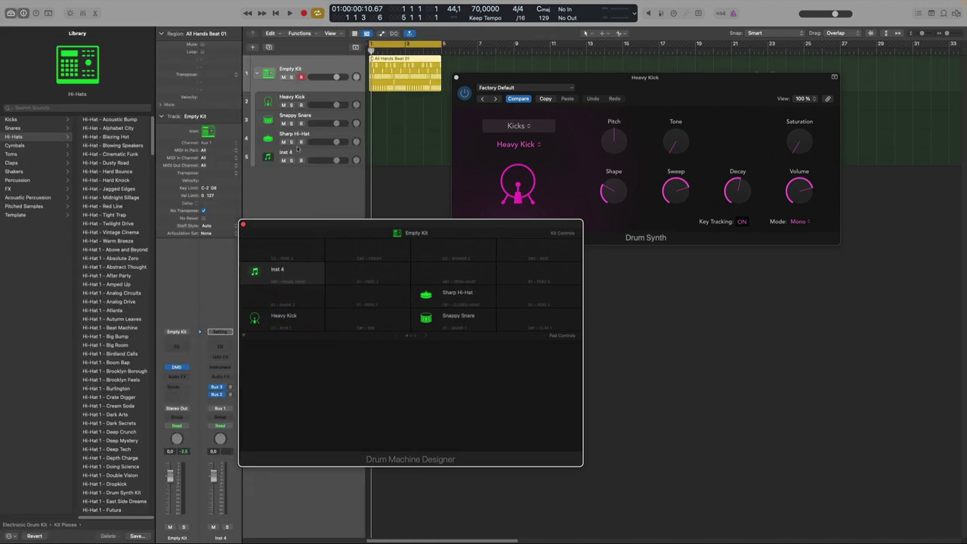
left_click(298, 151)
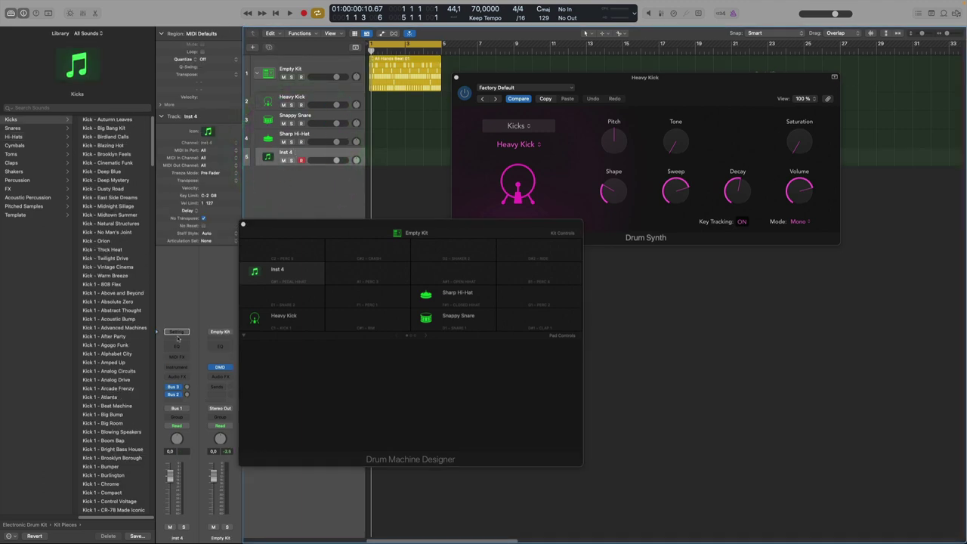
left_click(11, 13)
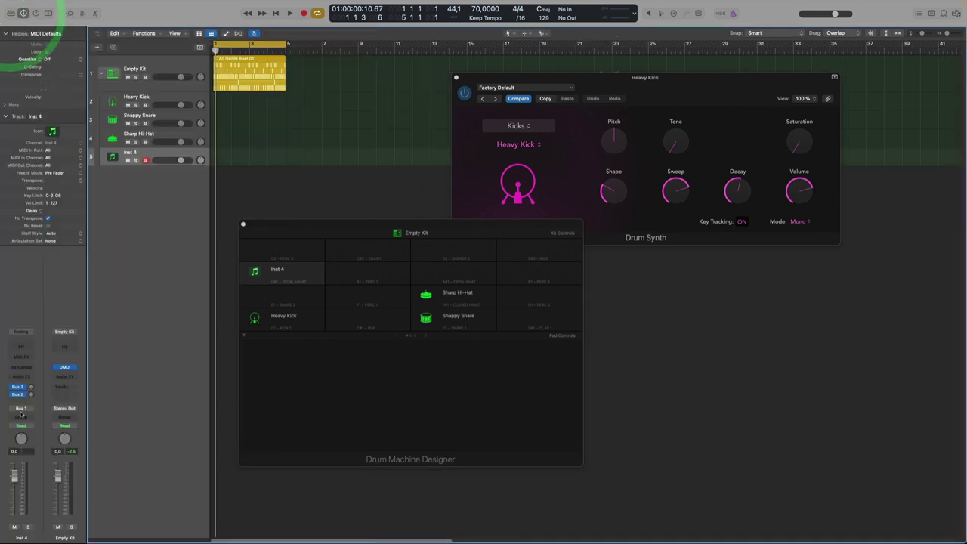
left_click(21, 367)
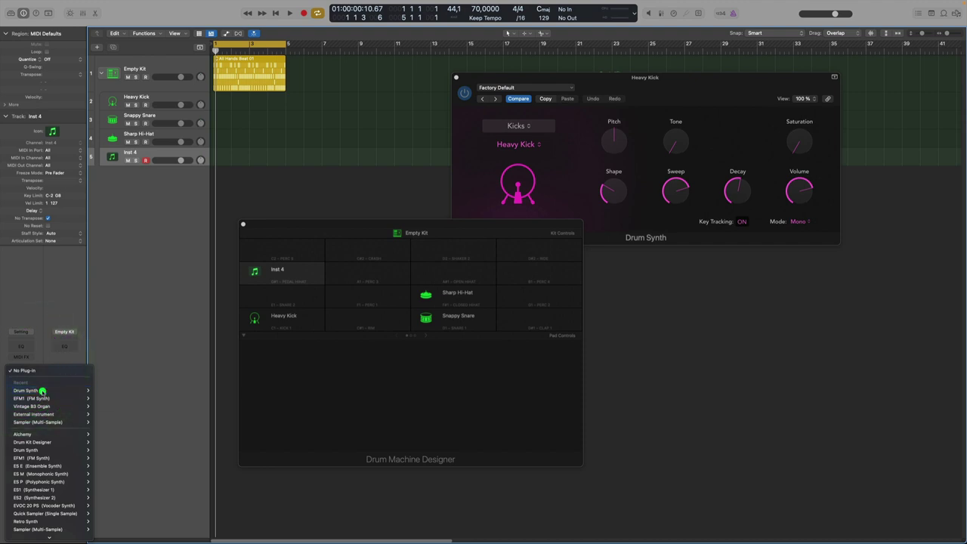
left_click(43, 390)
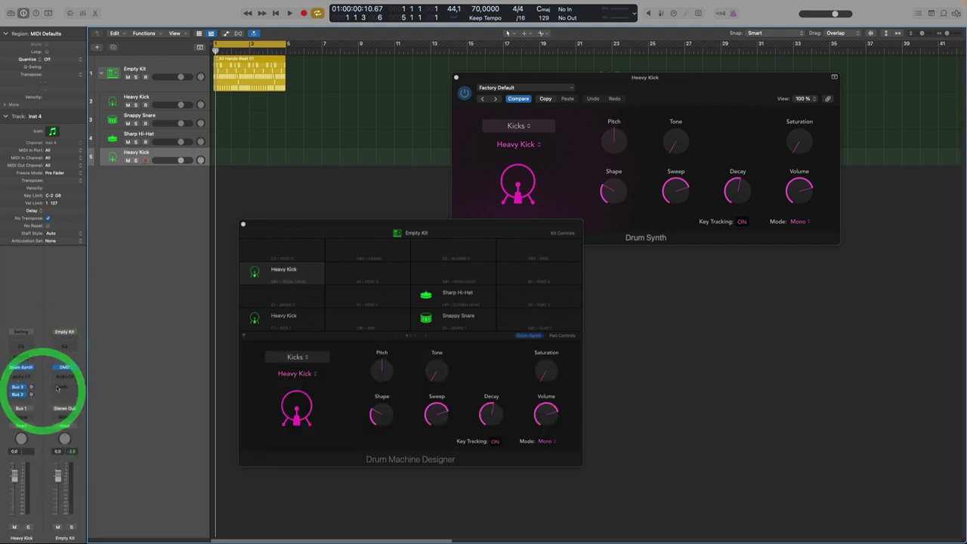
Step: Set the Pedal Hi-Hat pad's Drum Synth to the Smooth Hi-Hat sound from Hats and Cymbals
left_click(289, 361)
left_click(302, 381)
left_click(302, 377)
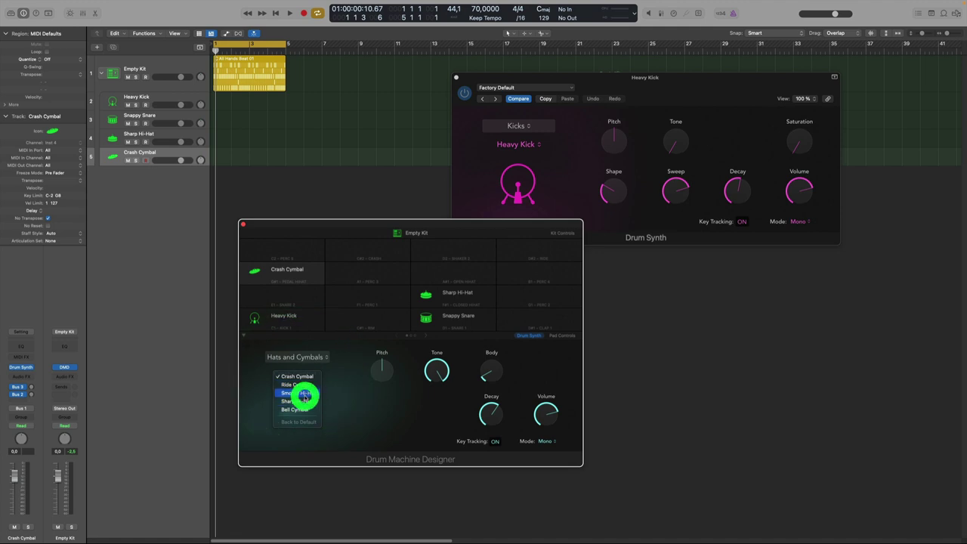
left_click(304, 394)
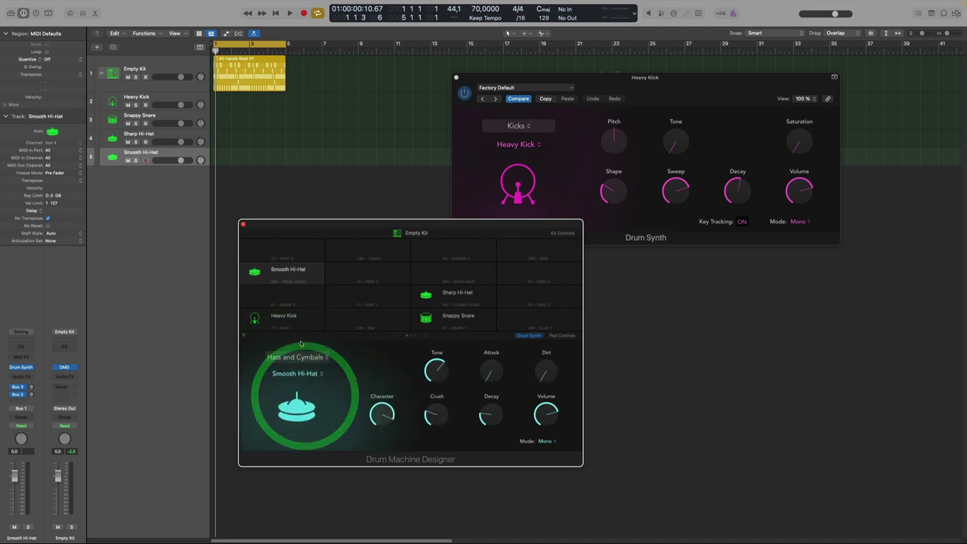
Step: Play the beat on the Empty Kit track and mute the Sharp Hi-Hat and Smooth Hi-Hat pads
left_click(147, 65)
key("space")
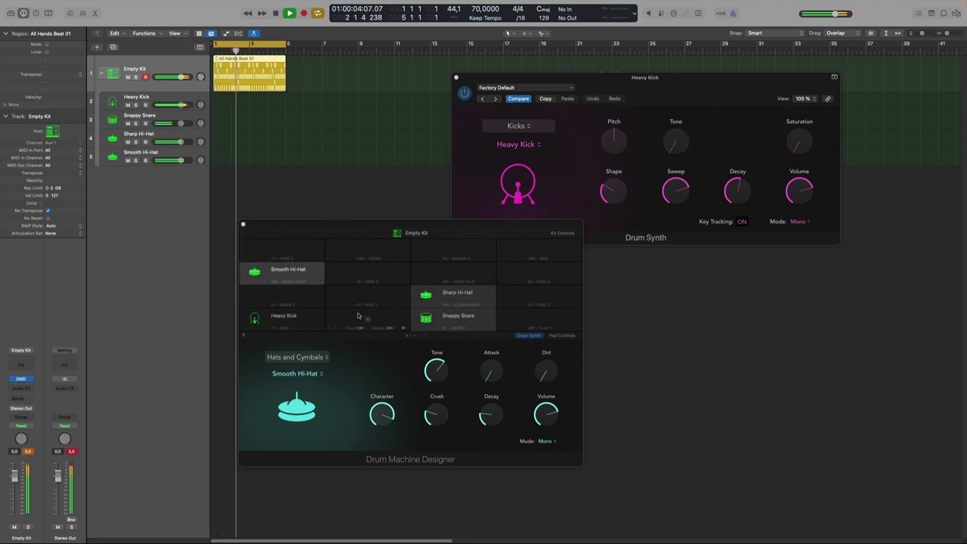
left_click(419, 307)
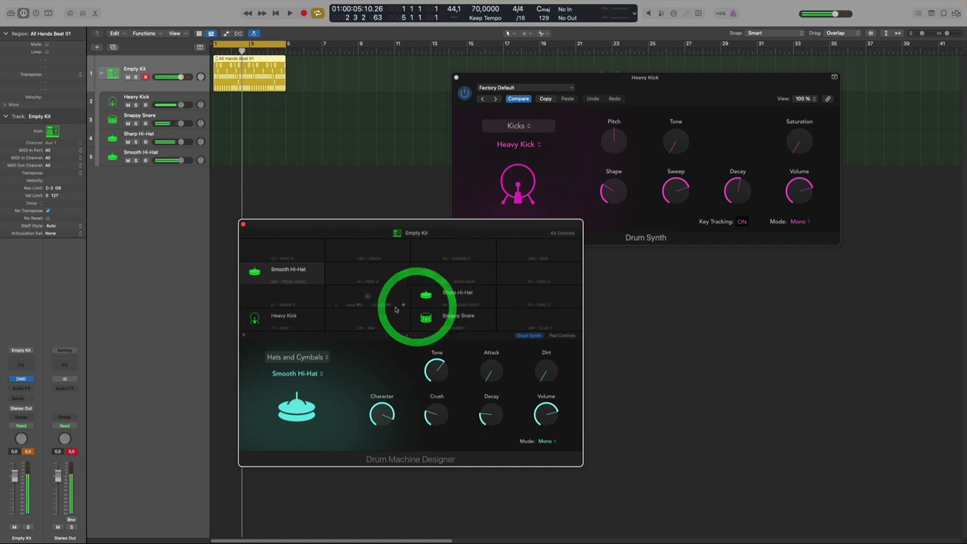
key("space")
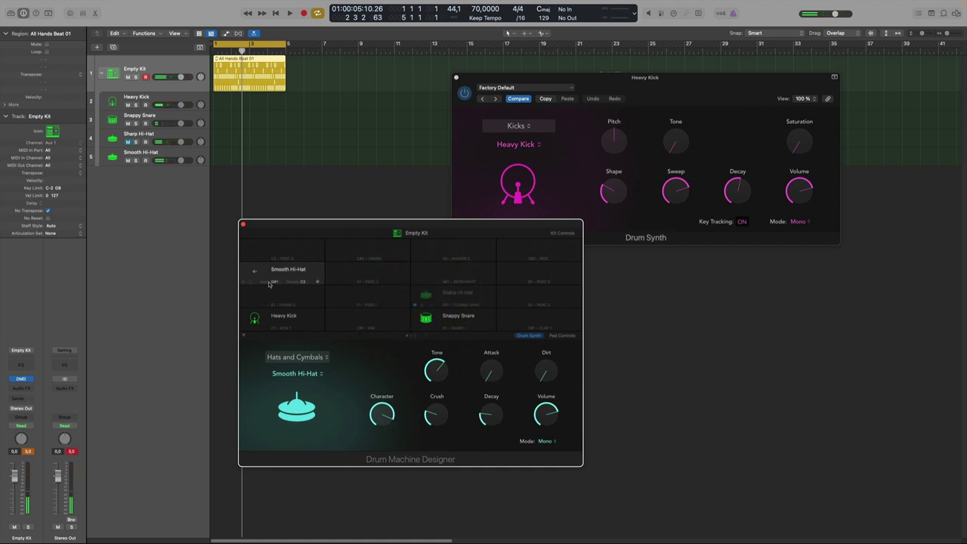
Step: Open the Heavy Kick pad's Drum Synth and, with the beat playing, set Shape to about 34% and shorten the Decay
left_click(256, 318)
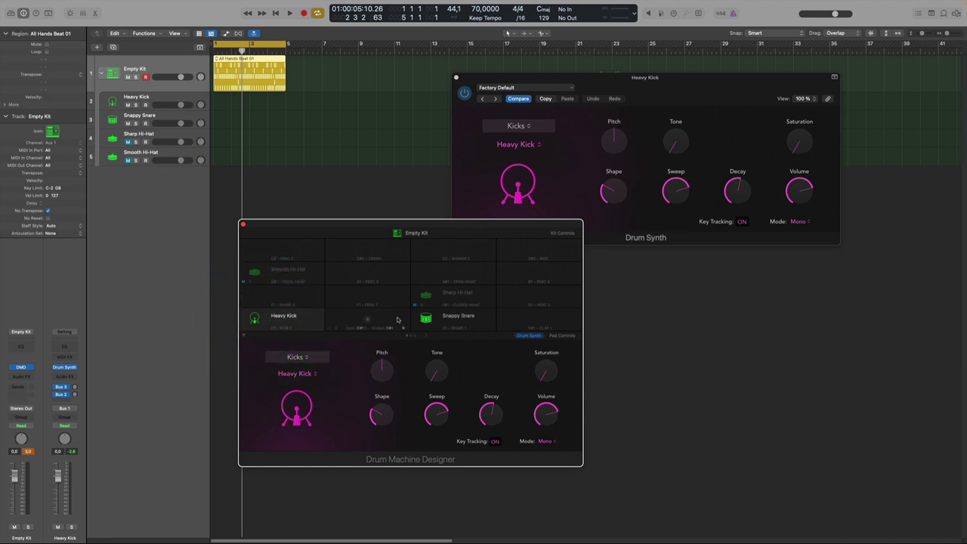
key("space")
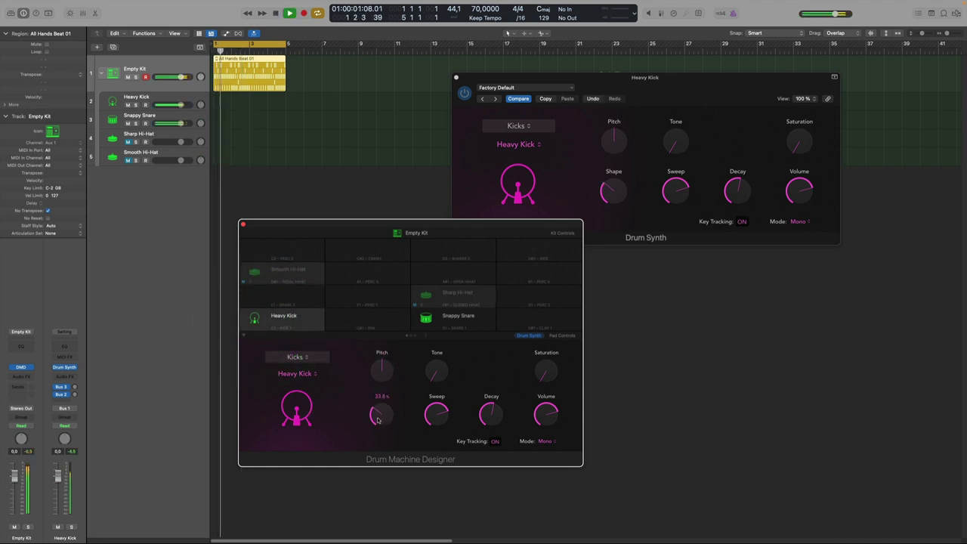
left_click(378, 414)
left_click_drag(478, 406, 480, 432)
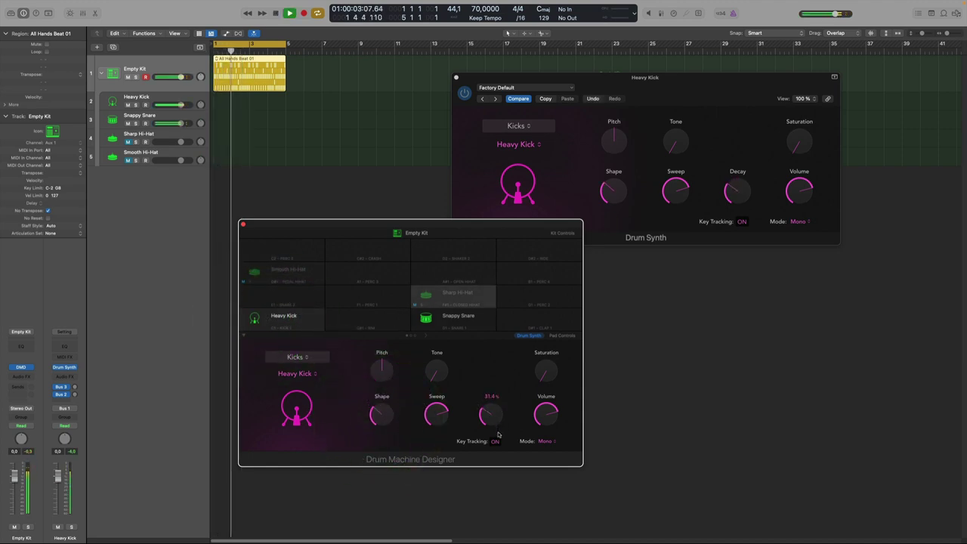
left_click(495, 440)
left_click(495, 441)
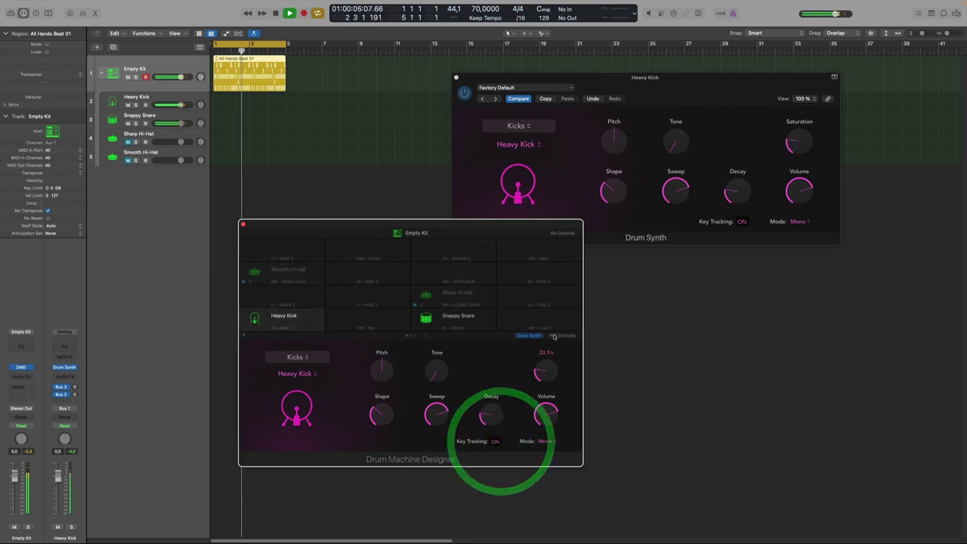
Step: Set the Heavy Kick's Saturation to about 3.9% and its Pitch to -2
left_click_drag(545, 370, 555, 344)
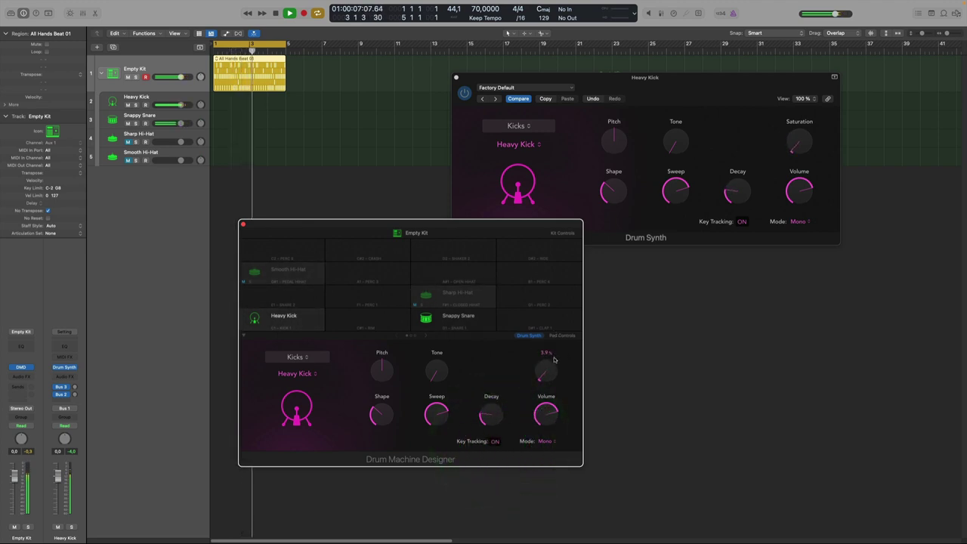
left_click(553, 362, "alt")
left_click(398, 372, "alt")
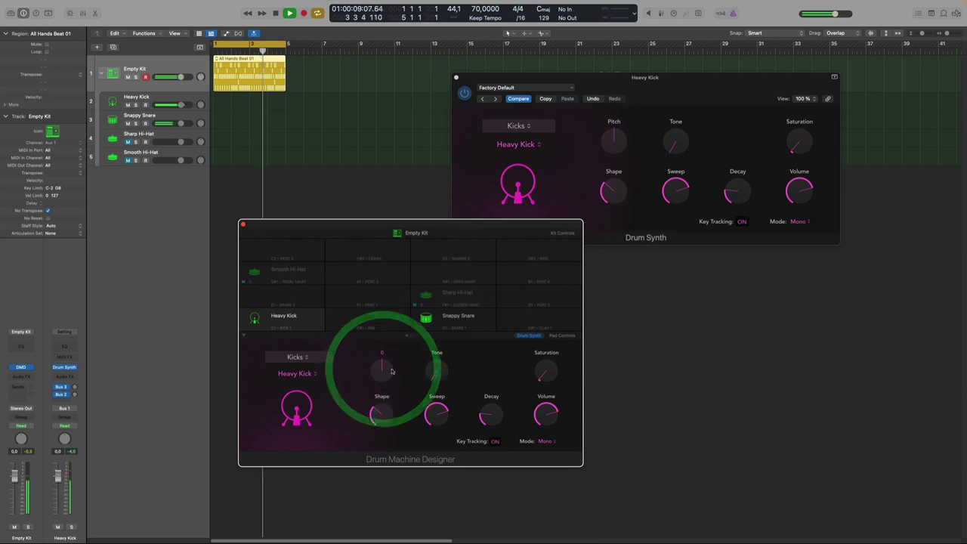
left_click_drag(388, 370, 388, 376)
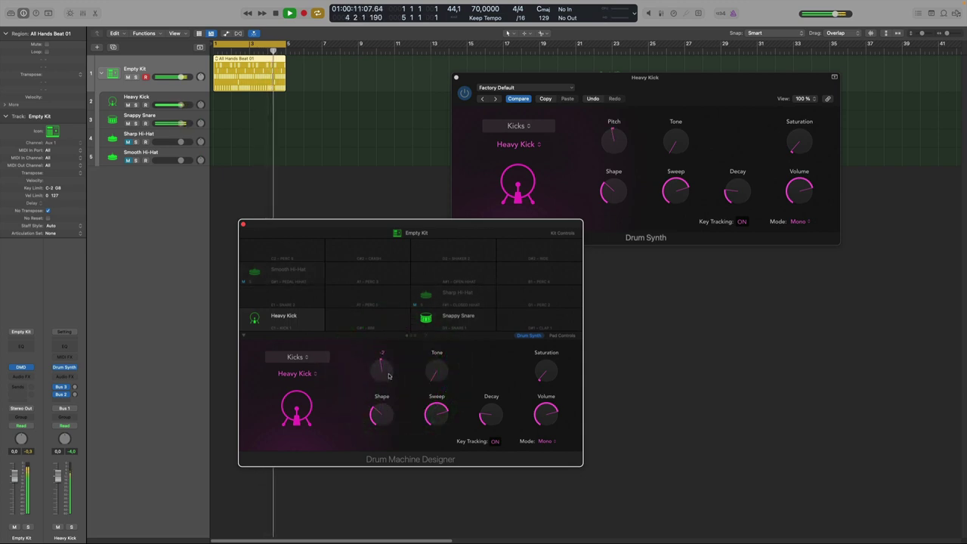
left_click(388, 375, "alt")
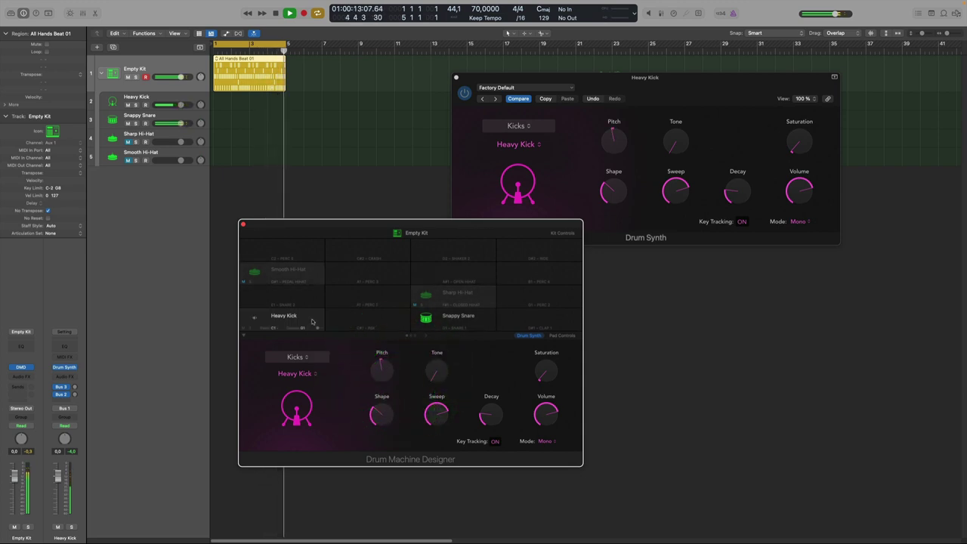
Step: Raise the Heavy Kick's Tone slightly, close its separate Drum Synth window and stop playback
left_click_drag(436, 372, 436, 358)
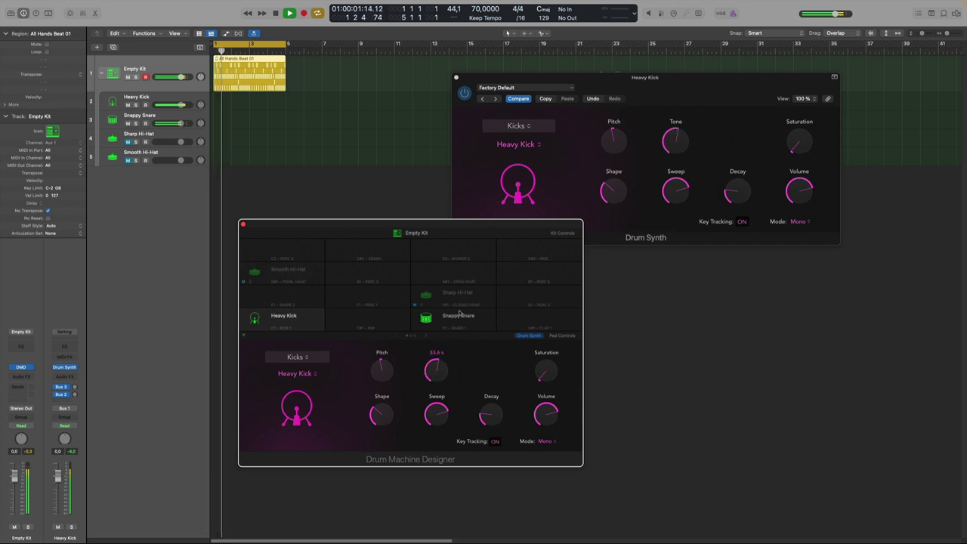
left_click(450, 355, "alt")
left_click(456, 78)
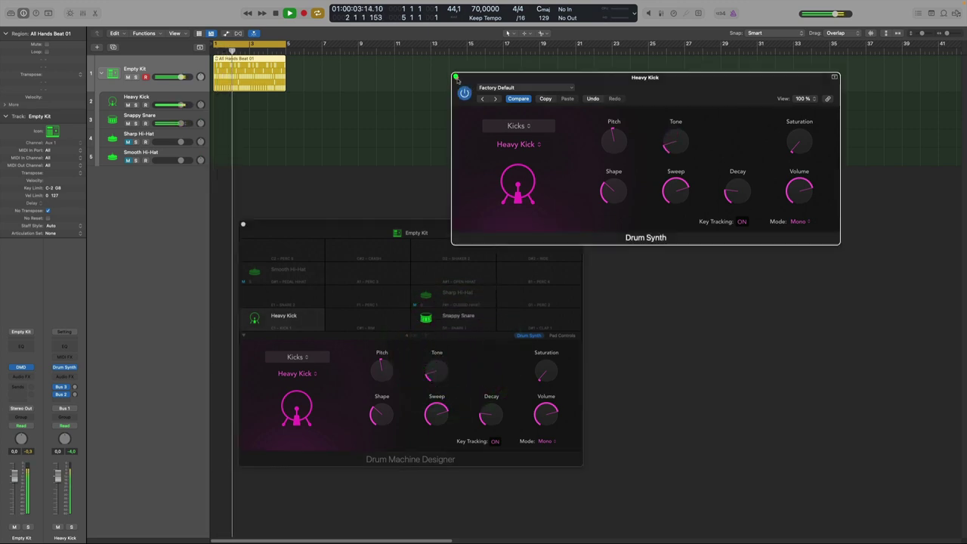
left_click(455, 77)
key("space")
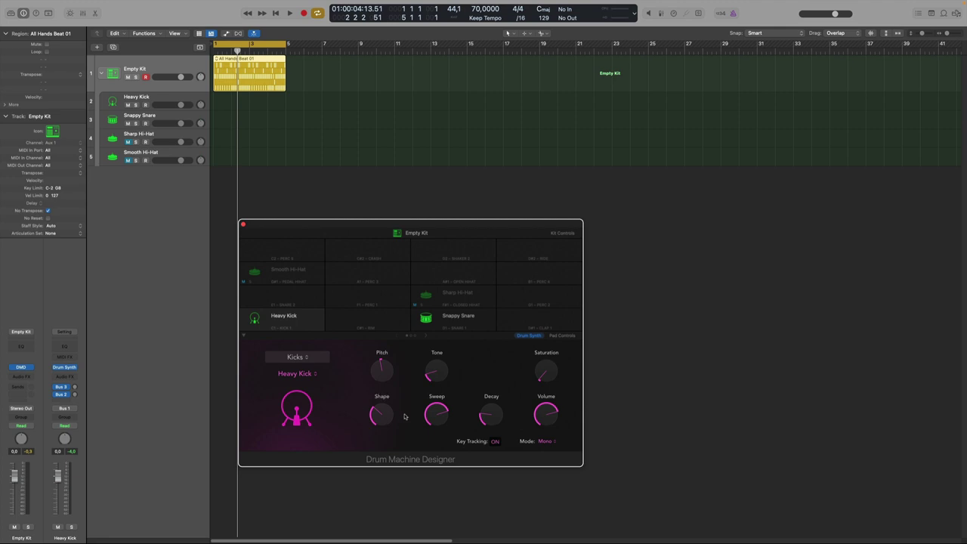
Step: Switch the Heavy Kick pad's sound to Punch Kick and play the beat to audition it
left_click(303, 380)
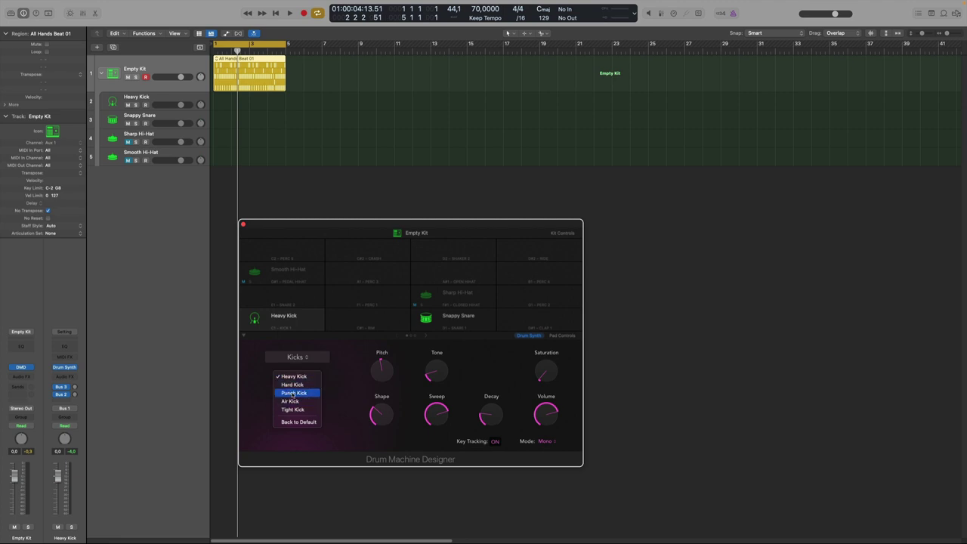
left_click(291, 392)
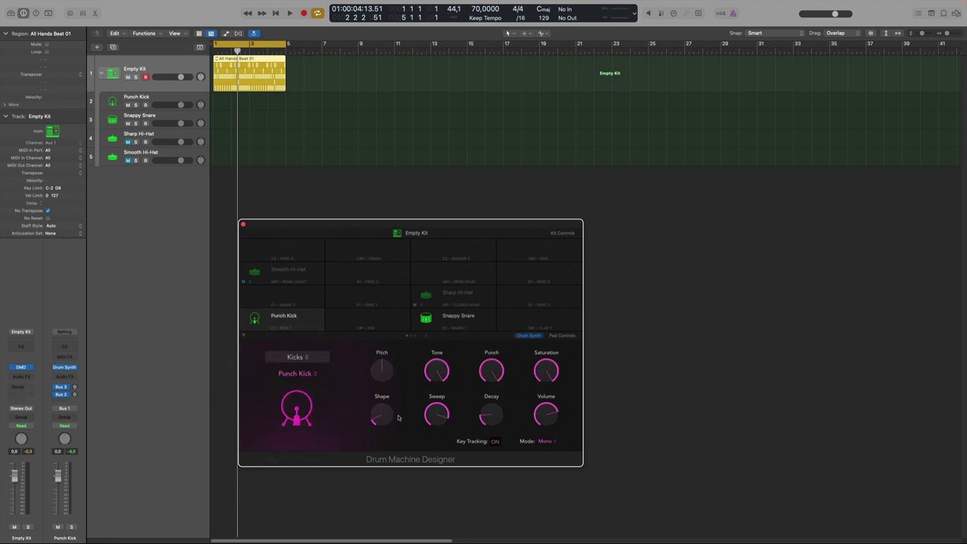
key("space")
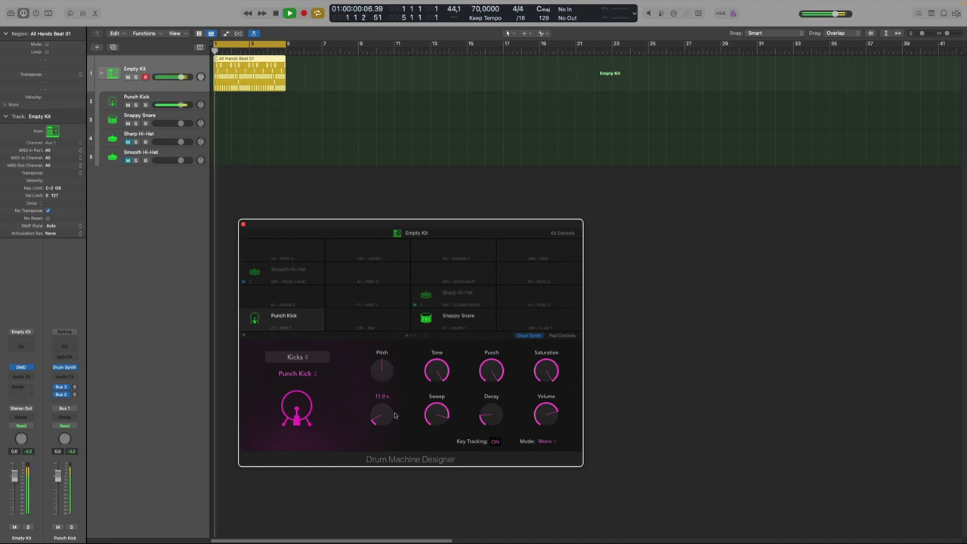
Step: Switch the kick pad to Air Kick and lower its Noise, Decay and Punch while the beat plays
left_click(300, 372)
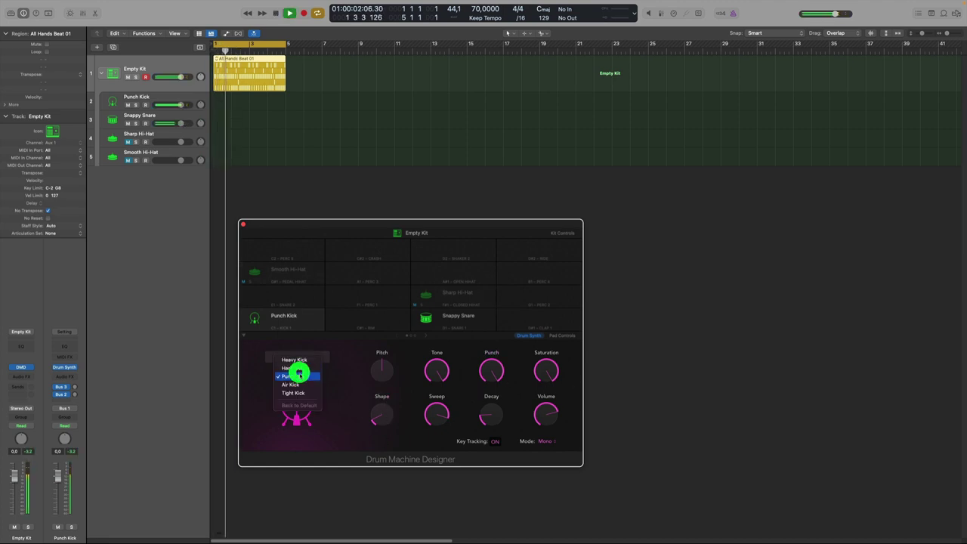
left_click(301, 382)
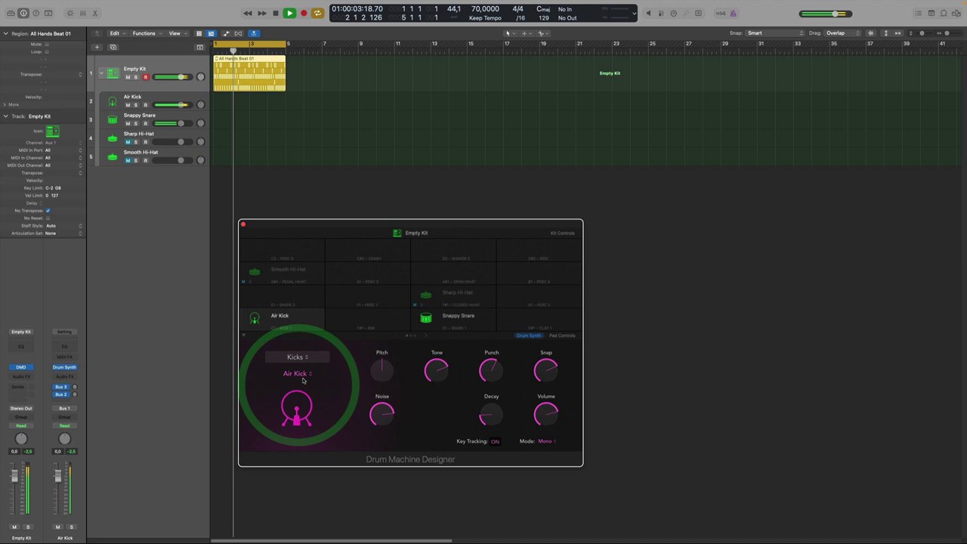
left_click(385, 429)
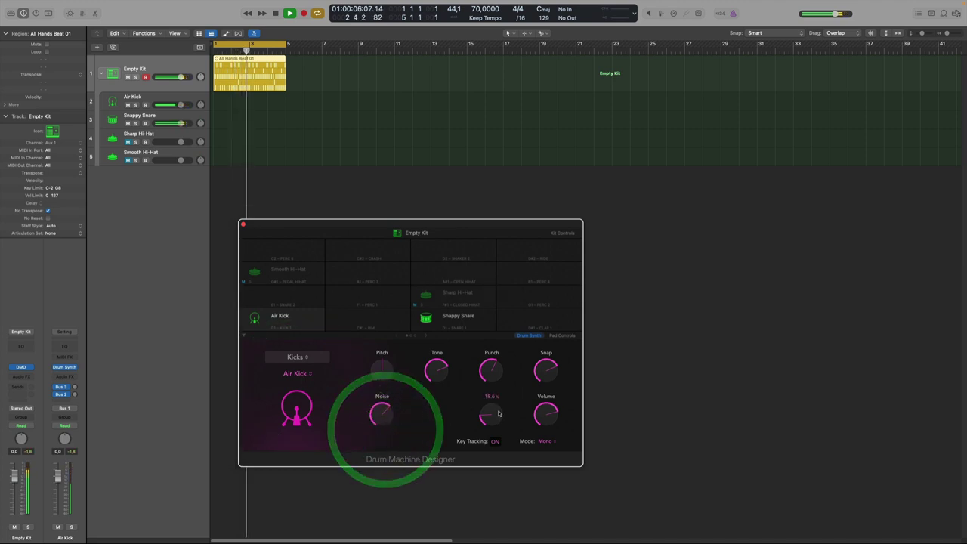
left_click(491, 414)
left_click(495, 350)
left_click_drag(496, 367, 492, 399)
key("space")
Step: Return the kick pad's sound to Heavy Kick and audition it briefly with the beat
left_click(310, 373)
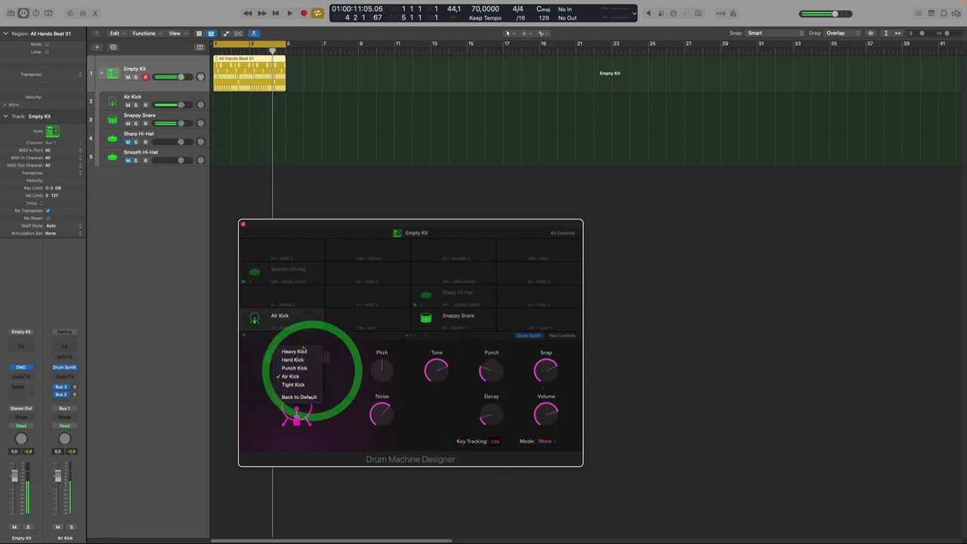
left_click(300, 351)
key("space")
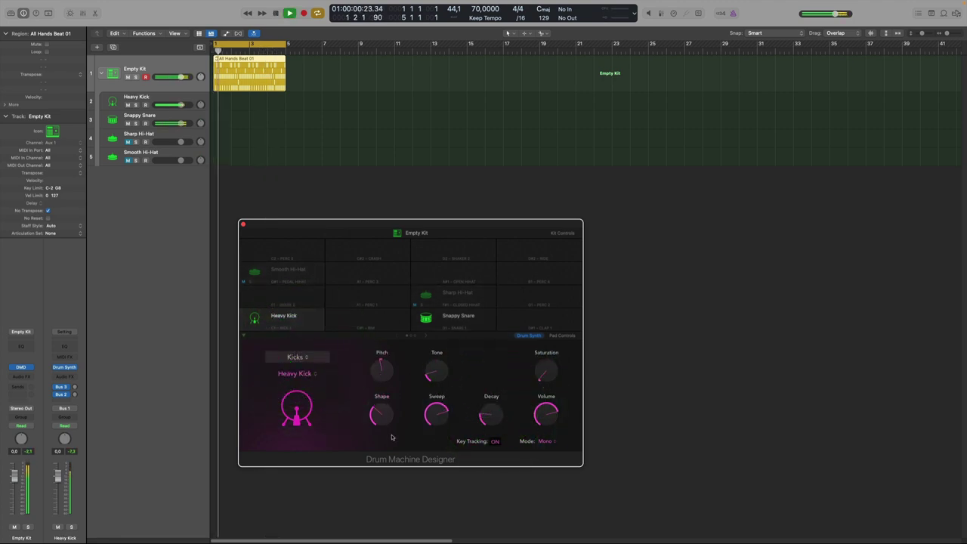
key("space")
left_click(294, 375)
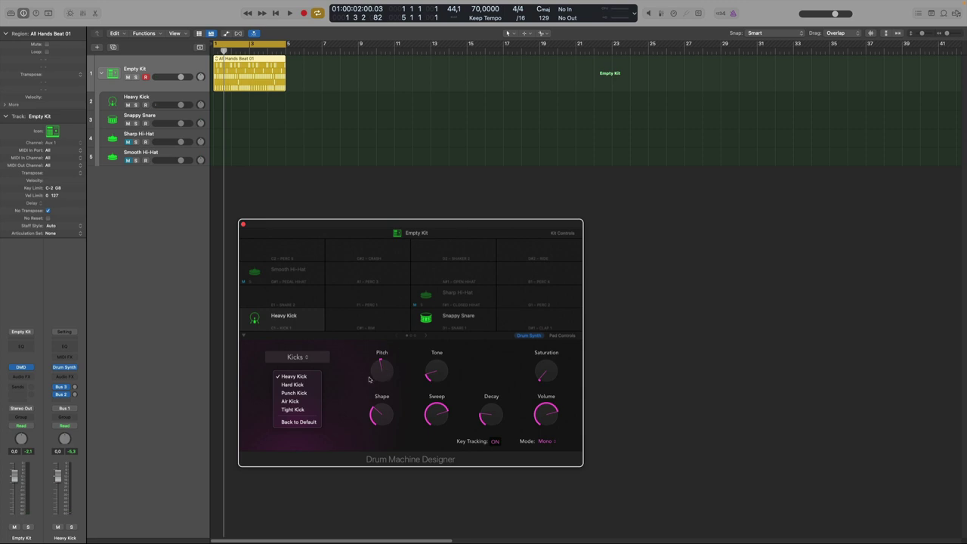
left_click(346, 358)
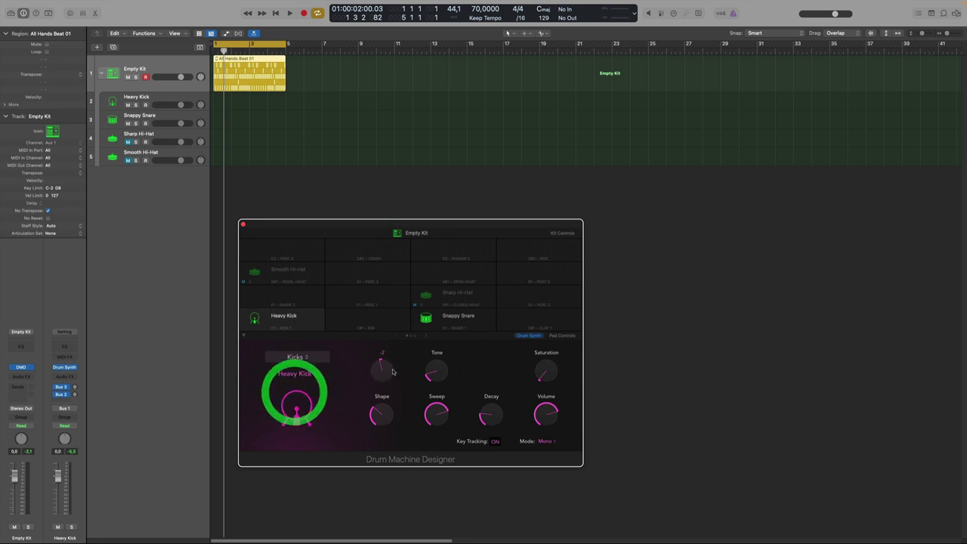
Step: Shorten the Heavy Kick's Decay slightly against the playing beat, then stop playback
key("space")
left_click_drag(498, 423, 491, 450)
key("space")
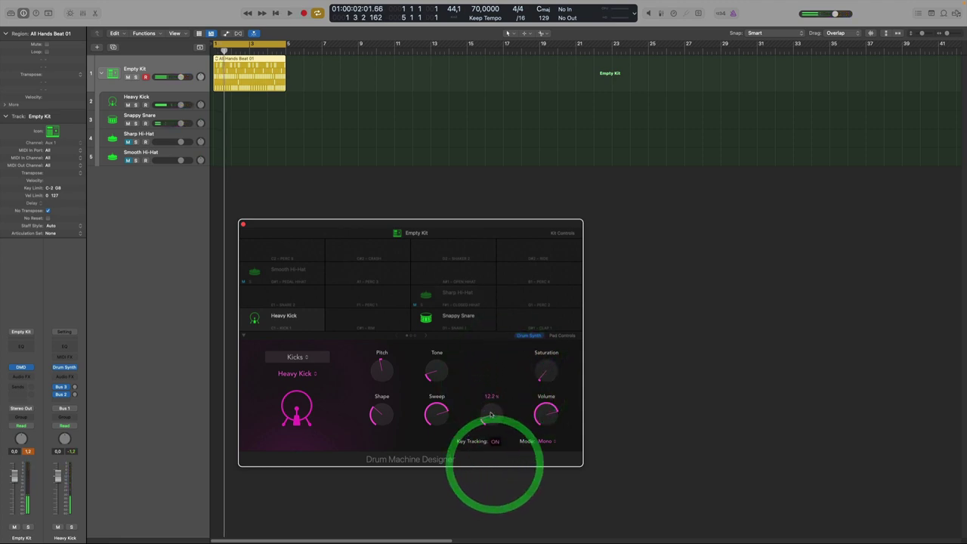
key("space")
mouse_move(489, 407)
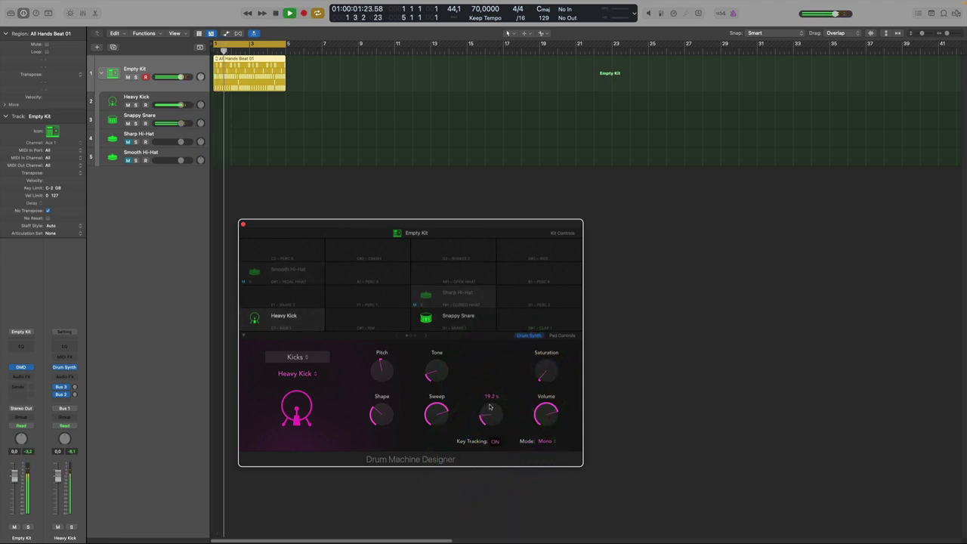
left_click_drag(488, 406, 486, 402)
key("space")
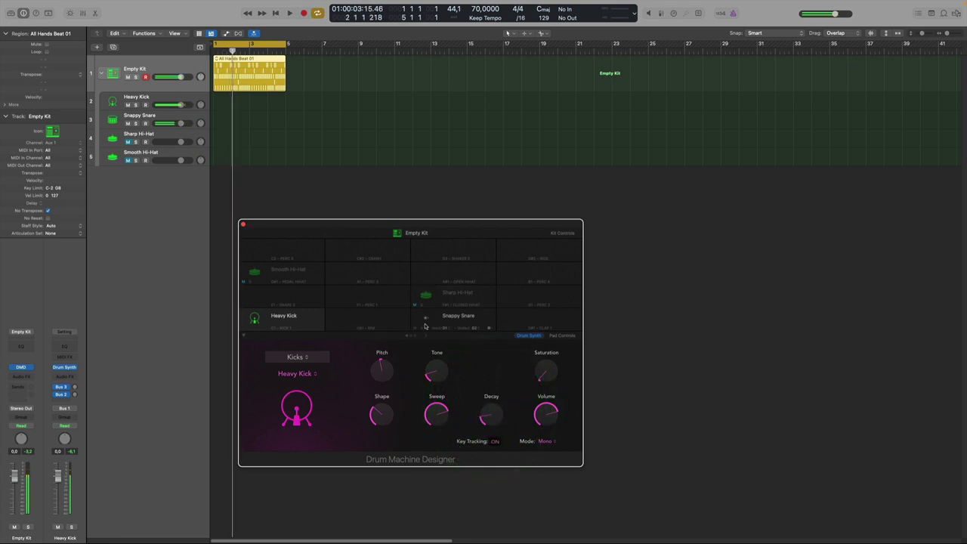
Step: Change the Snappy Snare pad's sound to Air Snare and play the beat
left_click(423, 317)
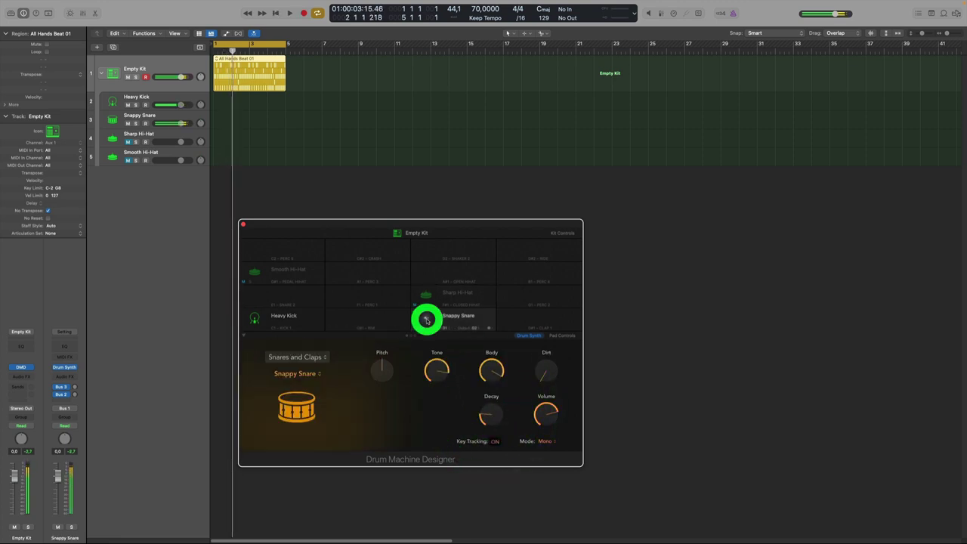
left_click(296, 373)
left_click(296, 385)
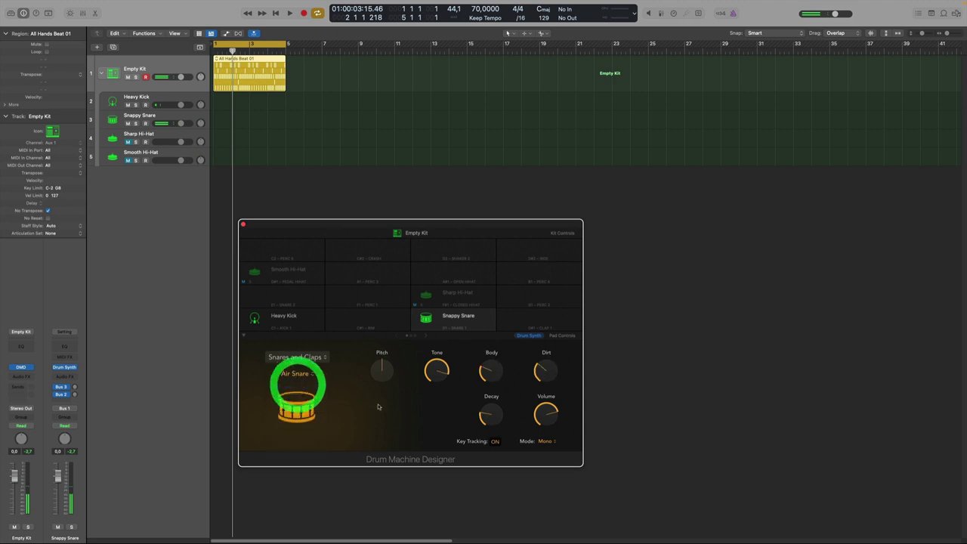
key("space")
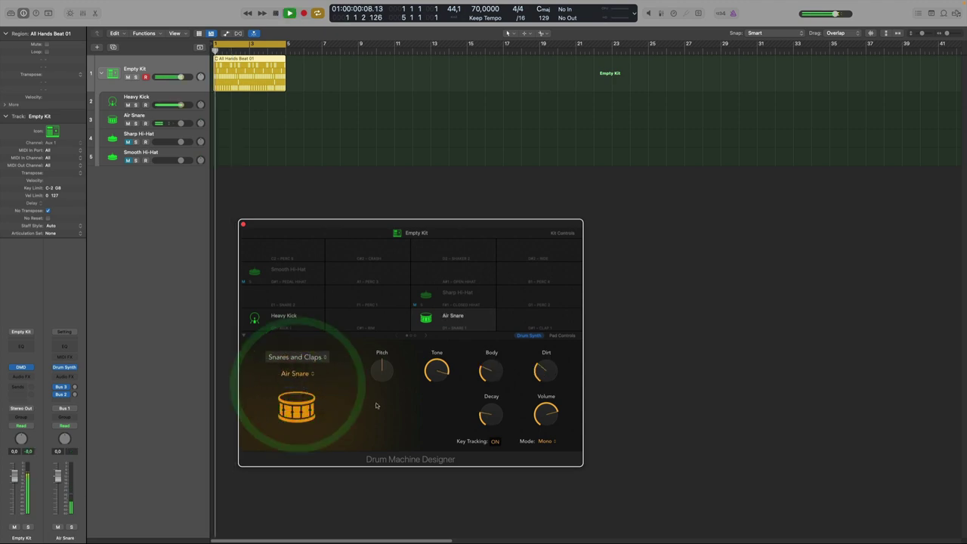
Step: Set the Air Snare's Pitch to 1 and try its Body at 50% while the beat plays
left_click(437, 372)
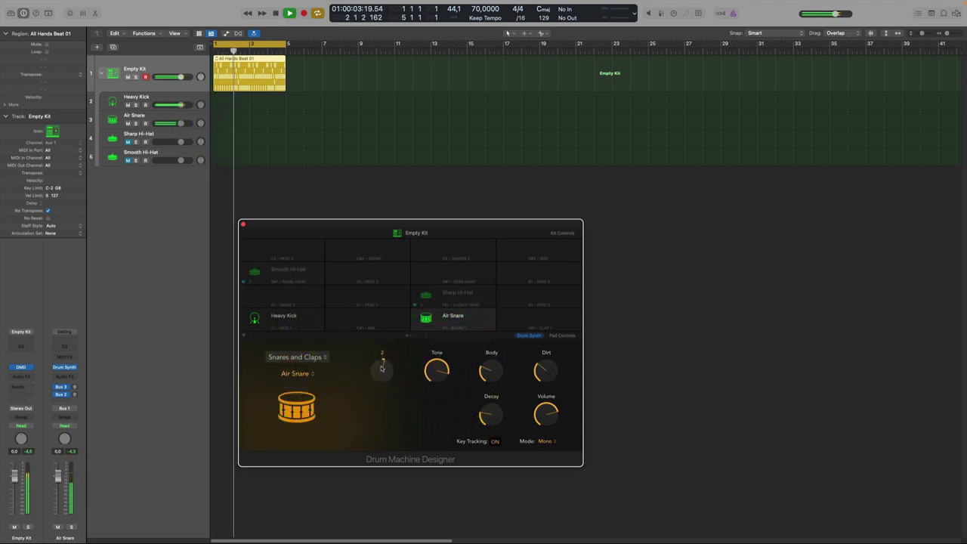
left_click_drag(381, 368, 382, 370)
left_click(382, 369)
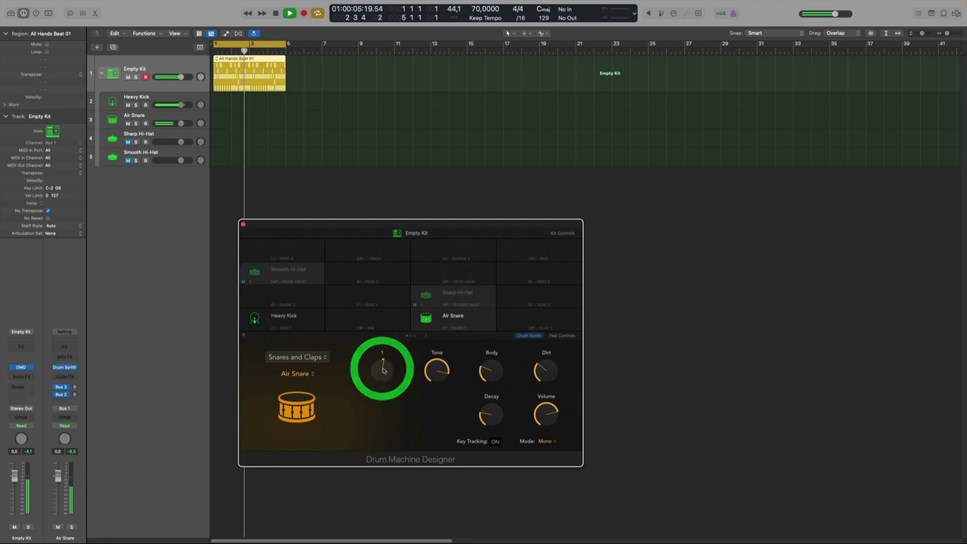
left_click(382, 368)
left_click(497, 371)
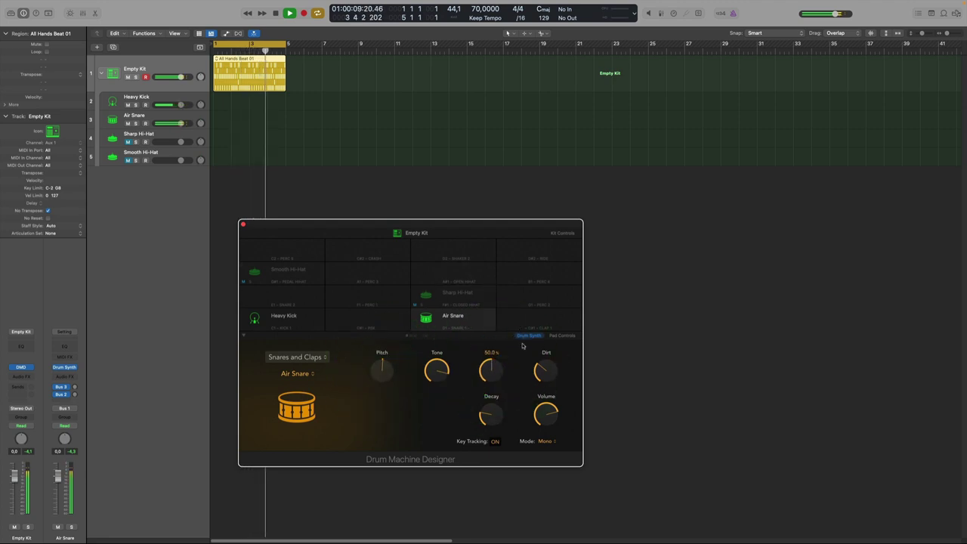
left_click(521, 375)
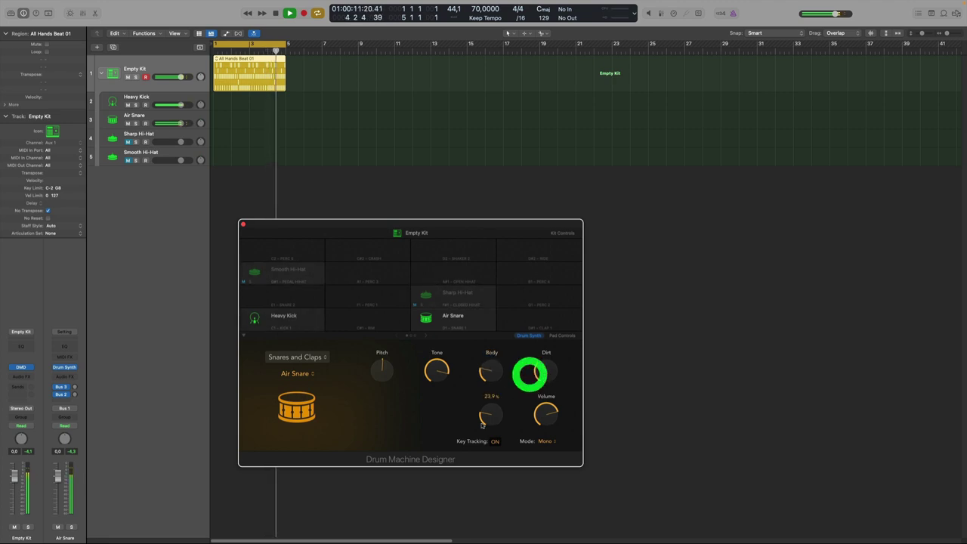
Step: Shorten the Air Snare's Decay, try its Dirt between about 72% and 36%, and stop playback
left_click(487, 417)
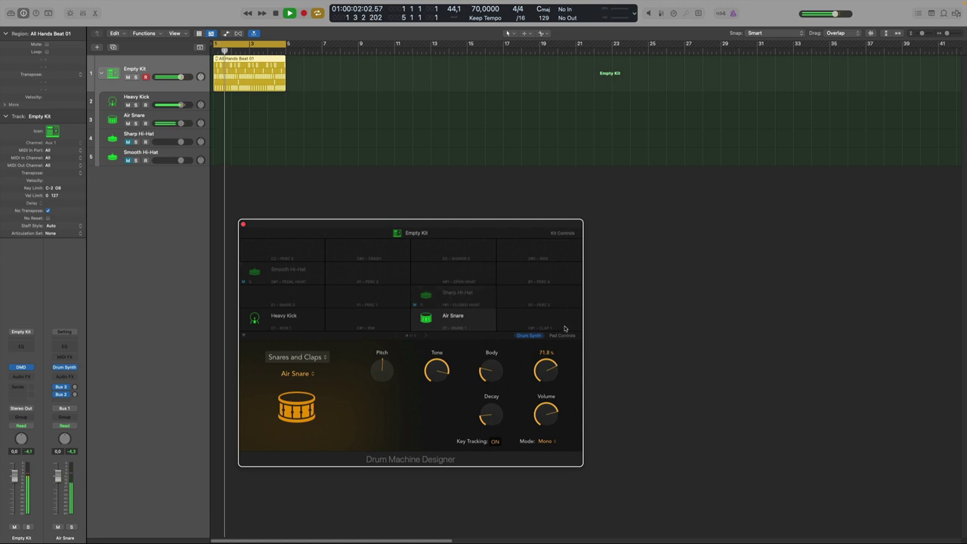
left_click_drag(554, 354, 553, 366)
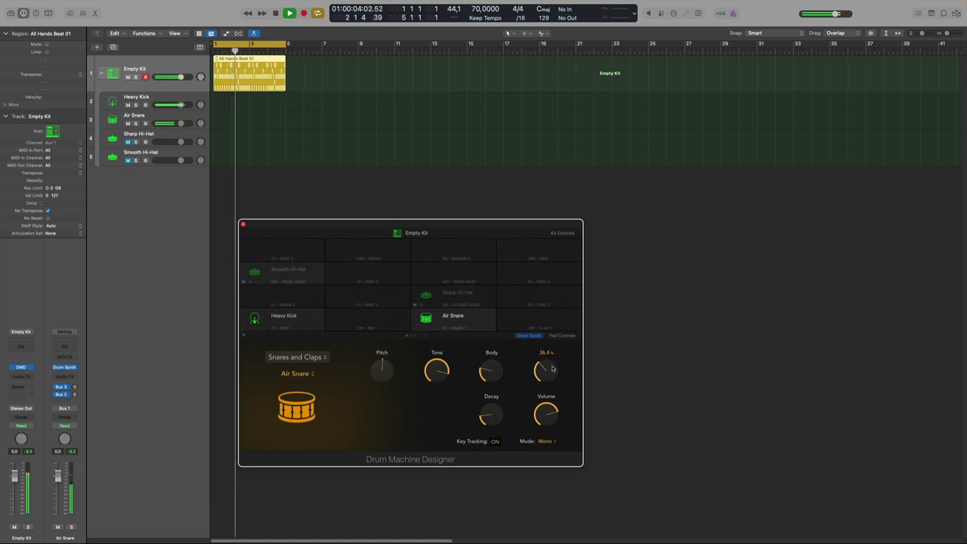
left_click(553, 367)
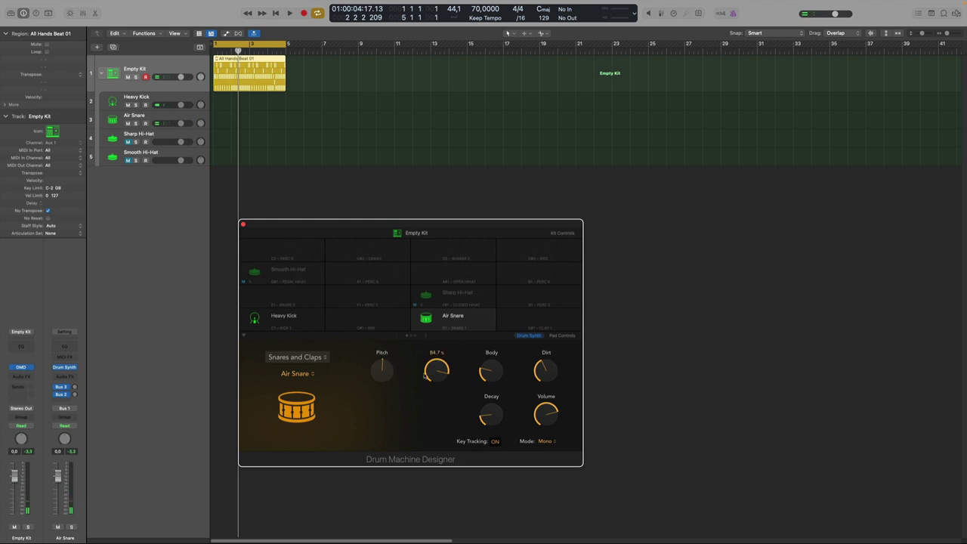
Step: Replace the Air Snare with Mechanical Clap and, with the beat playing, turn its Cycles down to the minimum
left_click(288, 373)
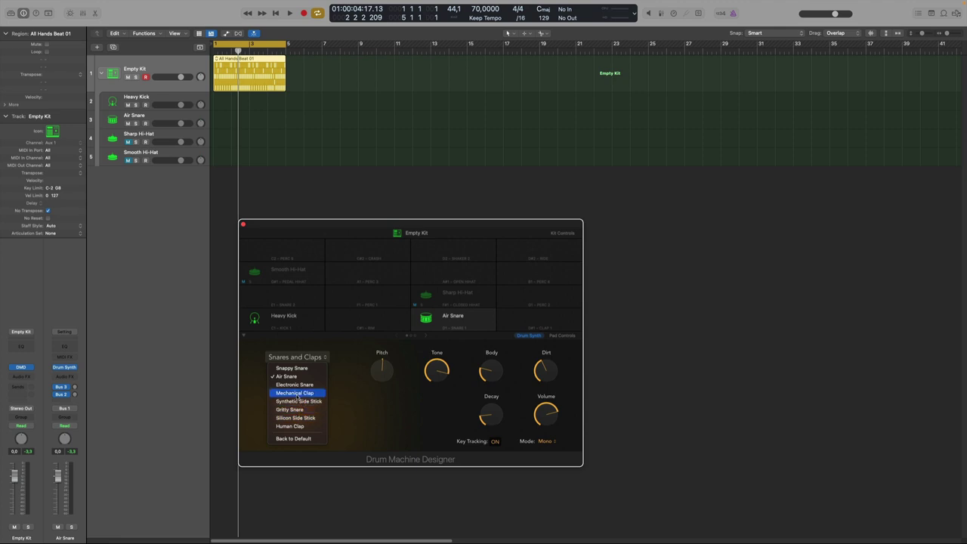
left_click(296, 393)
key("space")
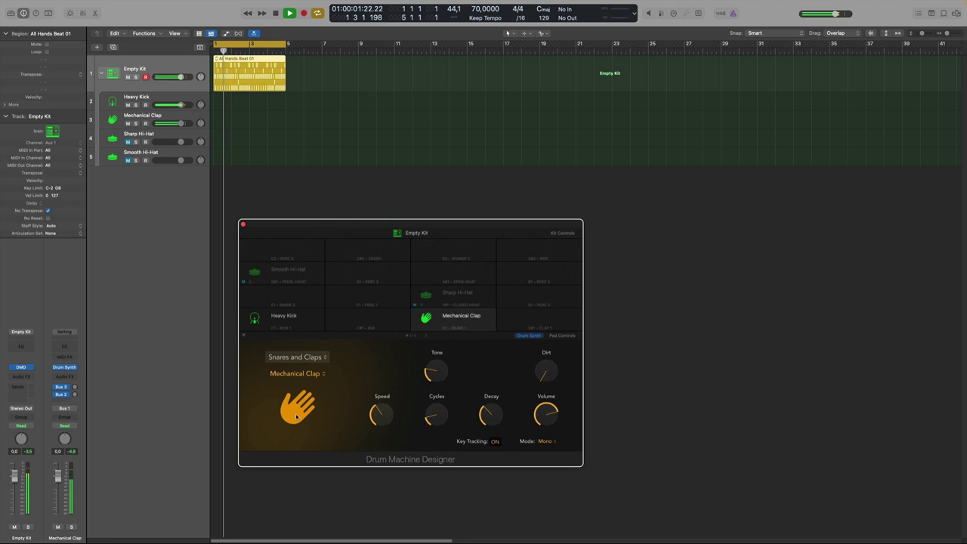
left_click(391, 409)
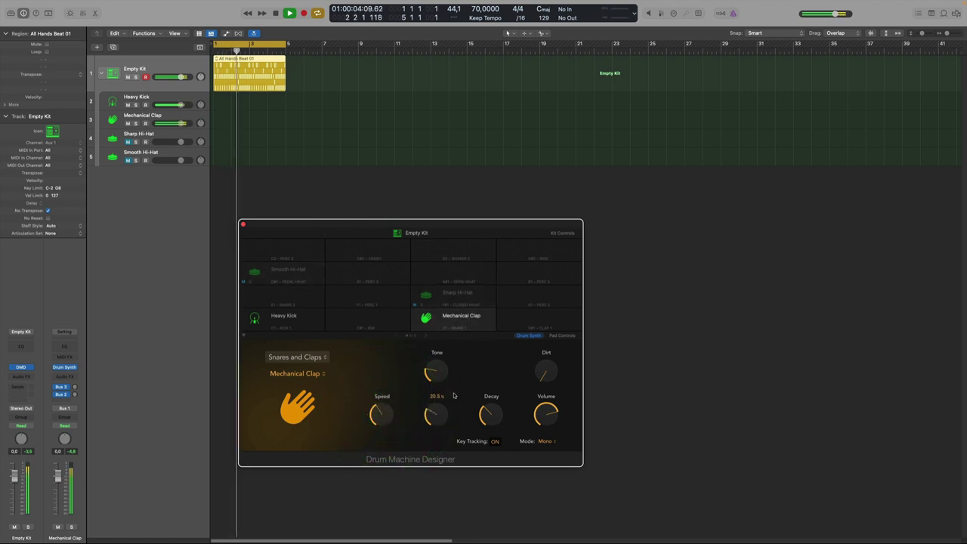
left_click_drag(436, 412, 438, 370)
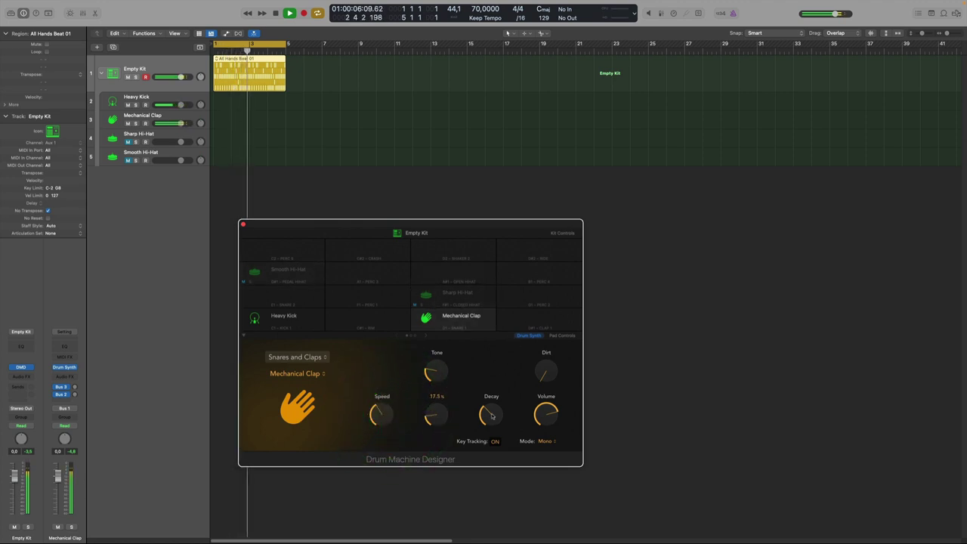
Step: Shorten the Mechanical Clap's Decay, add a little Dirt and stop playback
left_click_drag(504, 365, 513, 431)
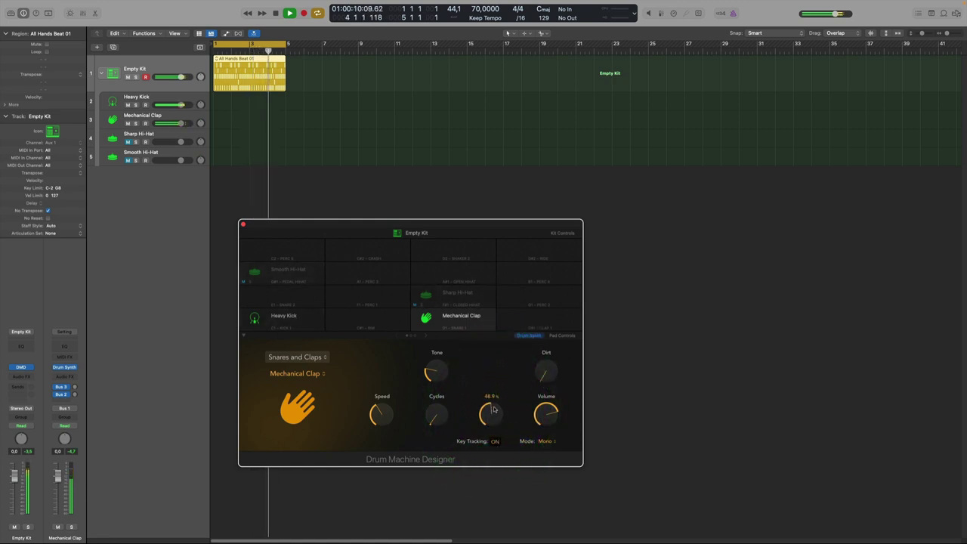
left_click(512, 429)
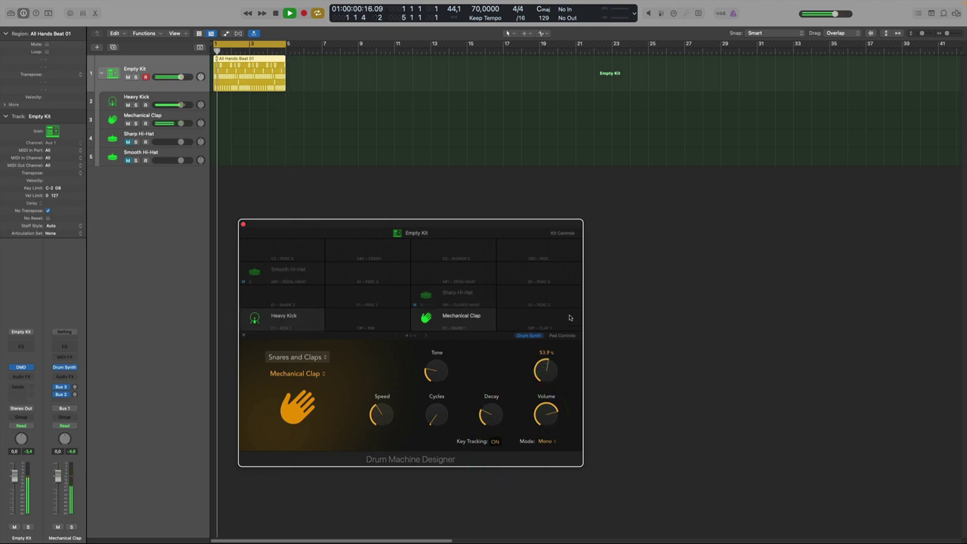
left_click_drag(558, 362, 481, 412)
key("space")
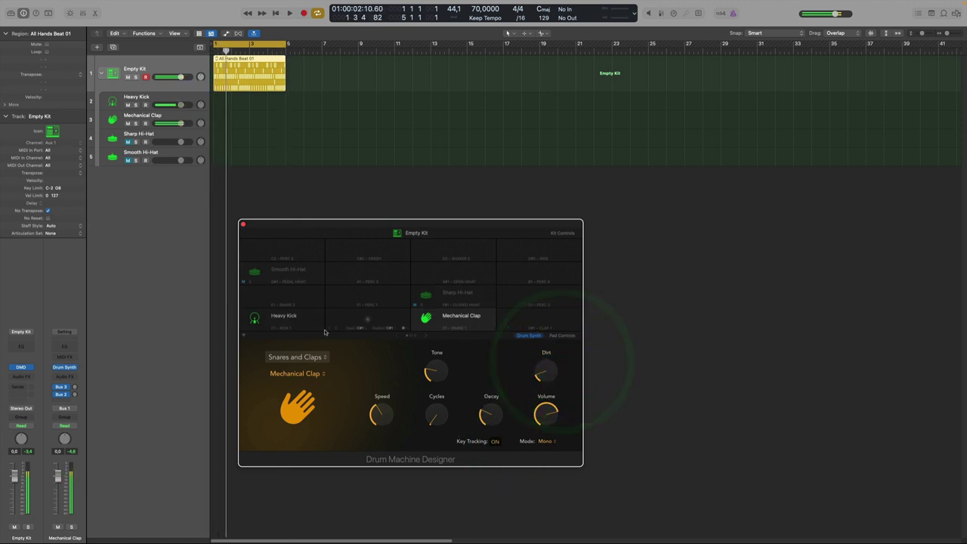
Step: Unmute the Sharp Hi-Hat pad and open its Drum Synth, keeping Sharp Hi-Hat as the sound
left_click(413, 306)
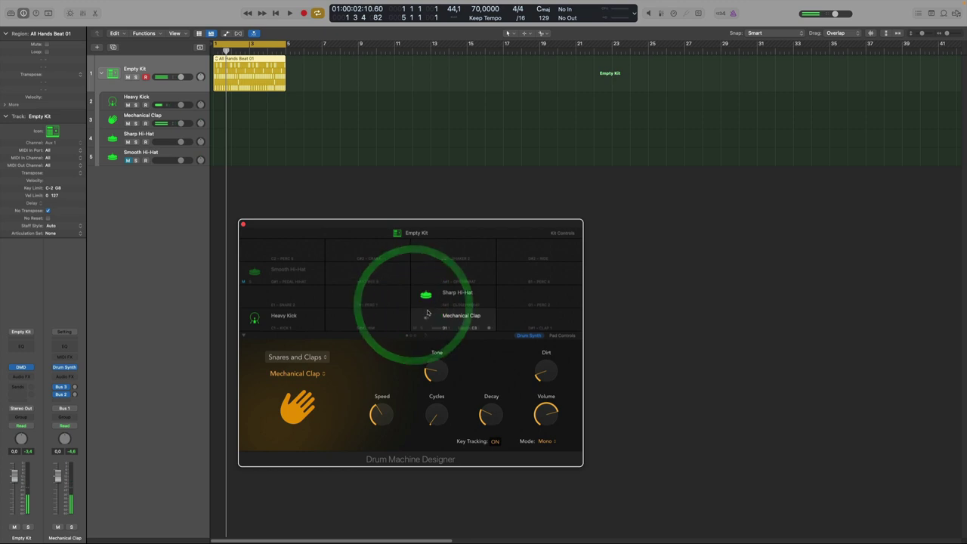
left_click(426, 297)
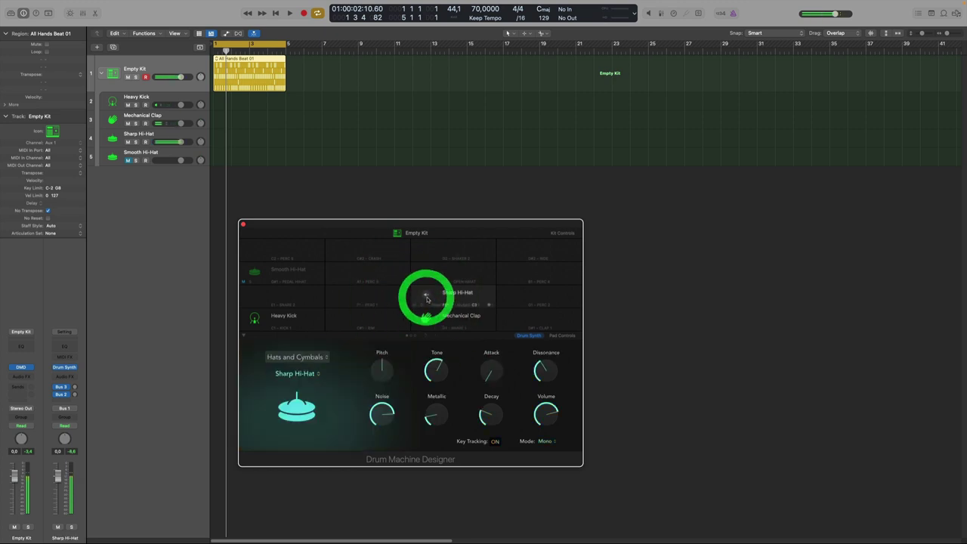
left_click(294, 376)
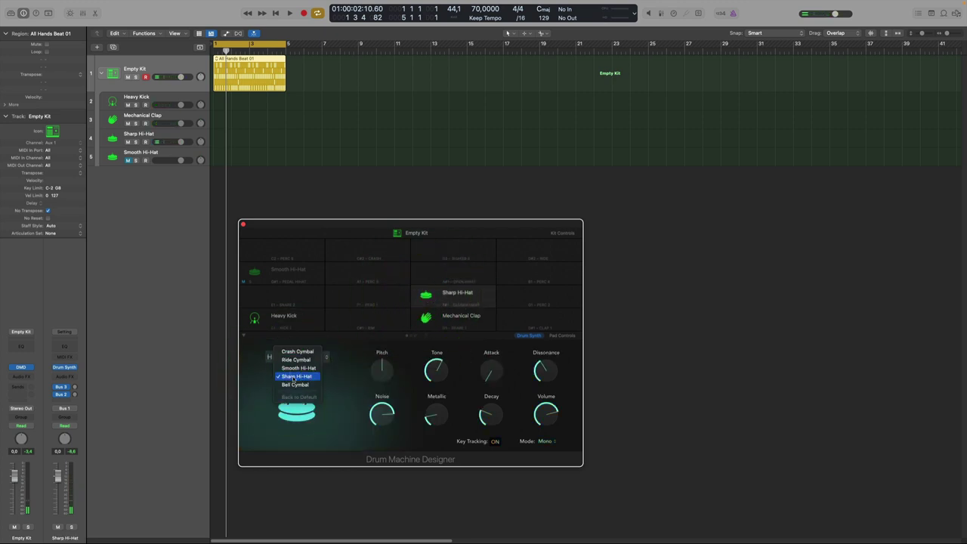
left_click(295, 376)
Step: Play the beat and lower the Sharp Hi-Hat's Tone slightly
key("space")
mouse_move(386, 370)
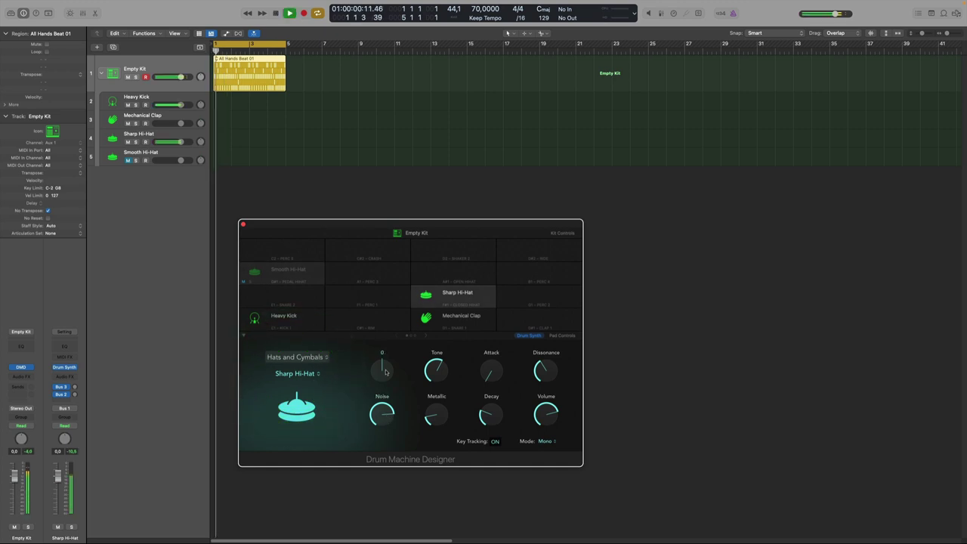
left_click(437, 370)
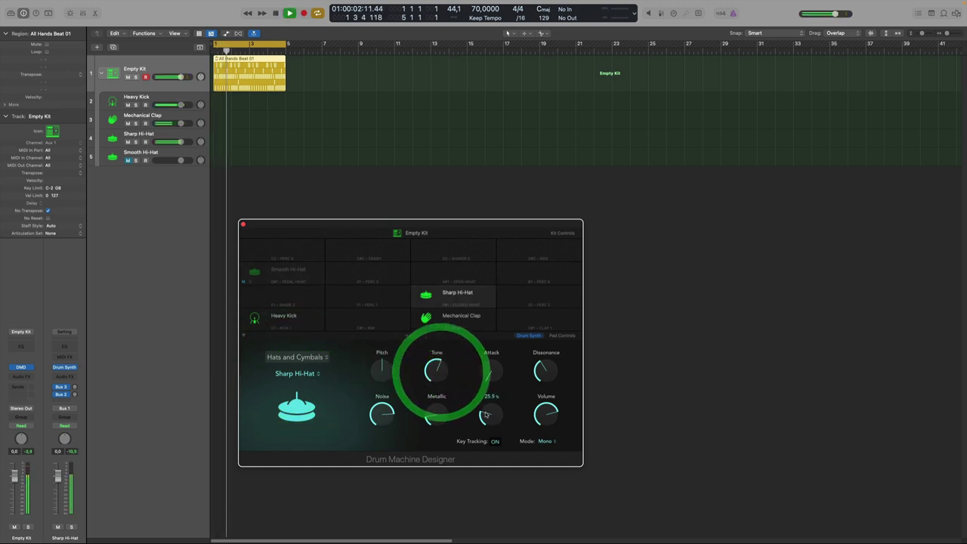
Step: Lower the Sharp Hi-Hat's Decay and Metallic while the beat plays, try a slower Attack and return Attack to its minimum
left_click(487, 427)
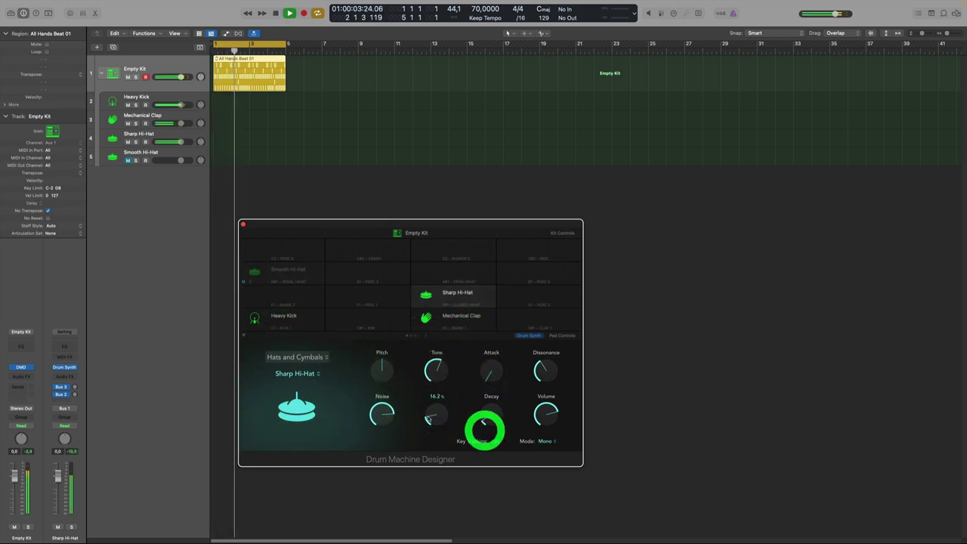
left_click(434, 422)
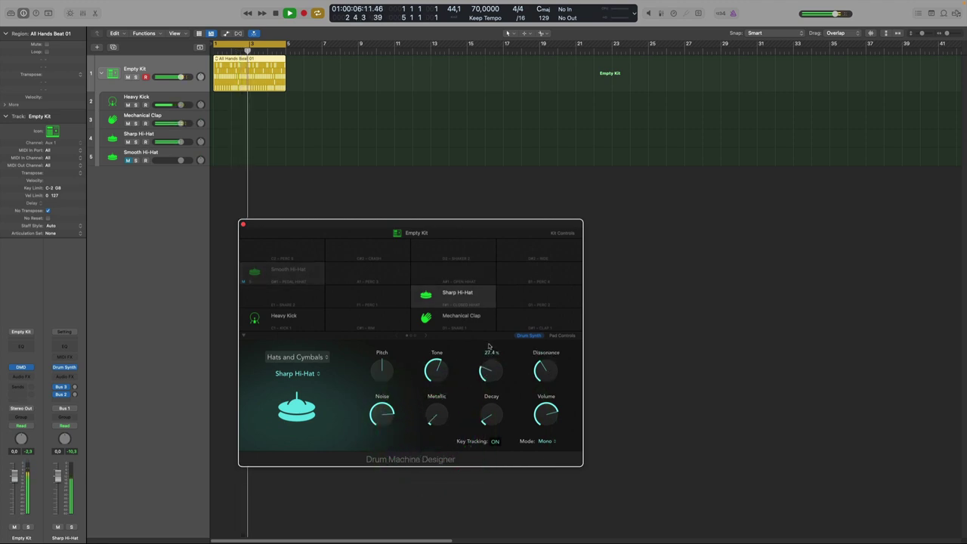
left_click_drag(489, 368, 492, 412)
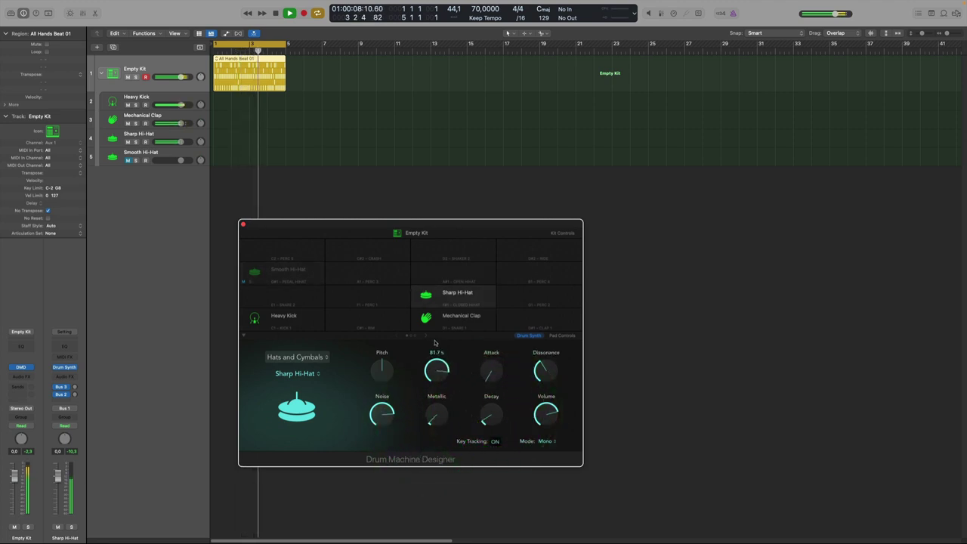
Step: Raise the Sharp Hi-Hat's Tone to about 82%, Noise to about 96% and Dissonance to maximum, and cut Decay to about 5%
left_click(434, 344)
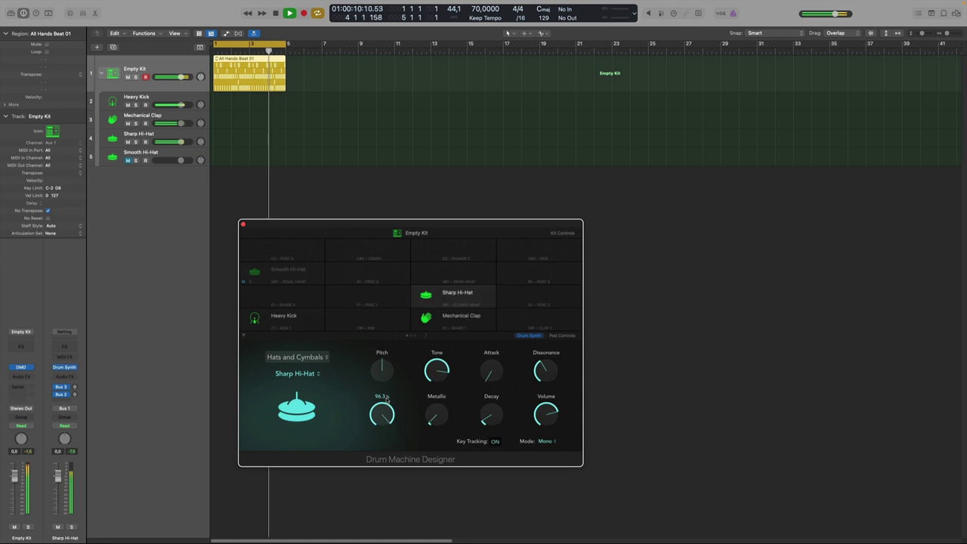
left_click(386, 399)
left_click(501, 423)
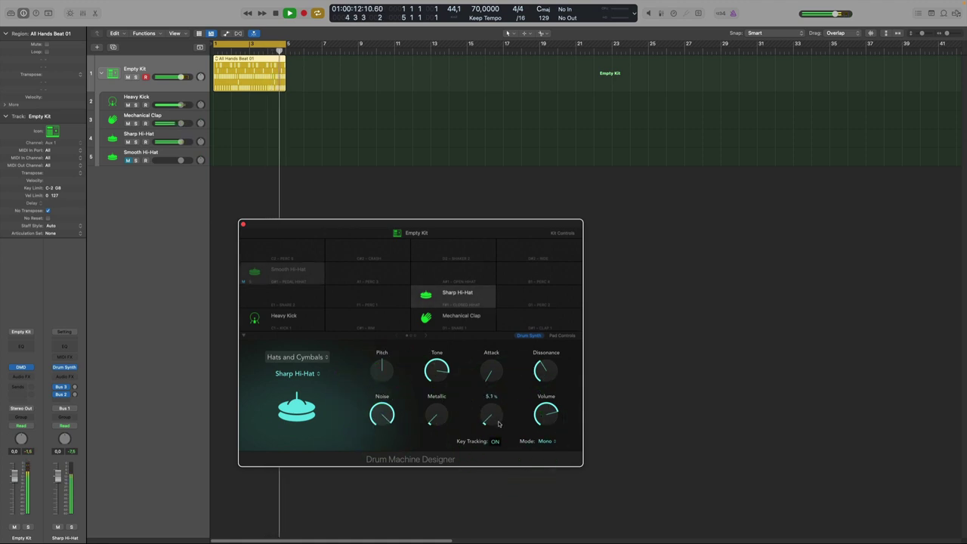
left_click(497, 421)
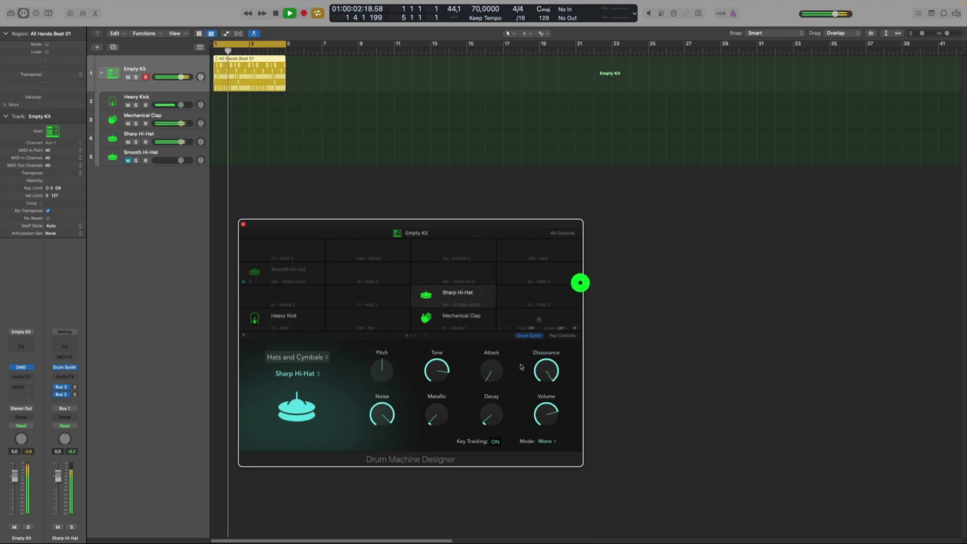
Step: Turn the Sharp Hi-Hat's Noise fully up, raise its Pitch and stop playback
left_click(490, 418)
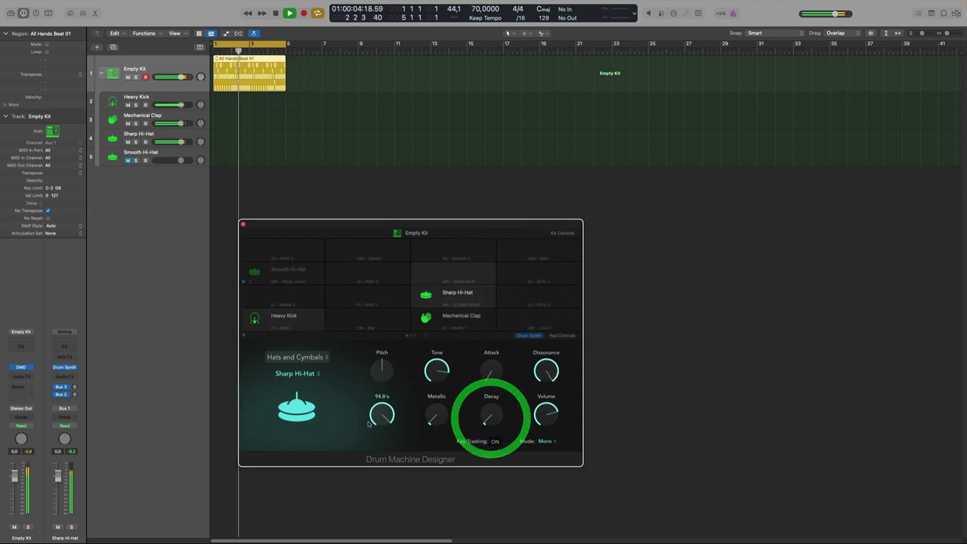
left_click(368, 421)
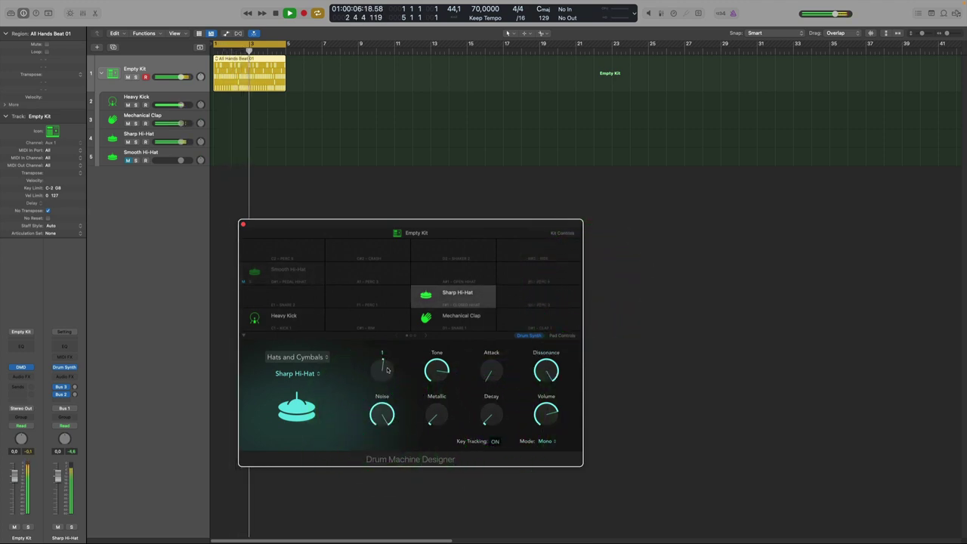
left_click_drag(387, 370, 358, 330)
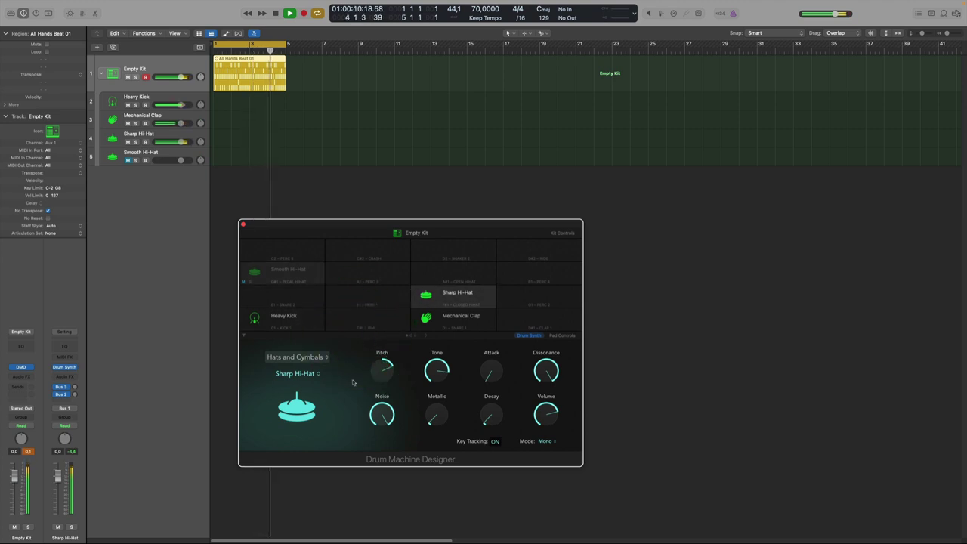
key("space")
Step: Unmute the Smooth Hi-Hat pad, open its Drum Synth and play the beat
left_click(243, 282)
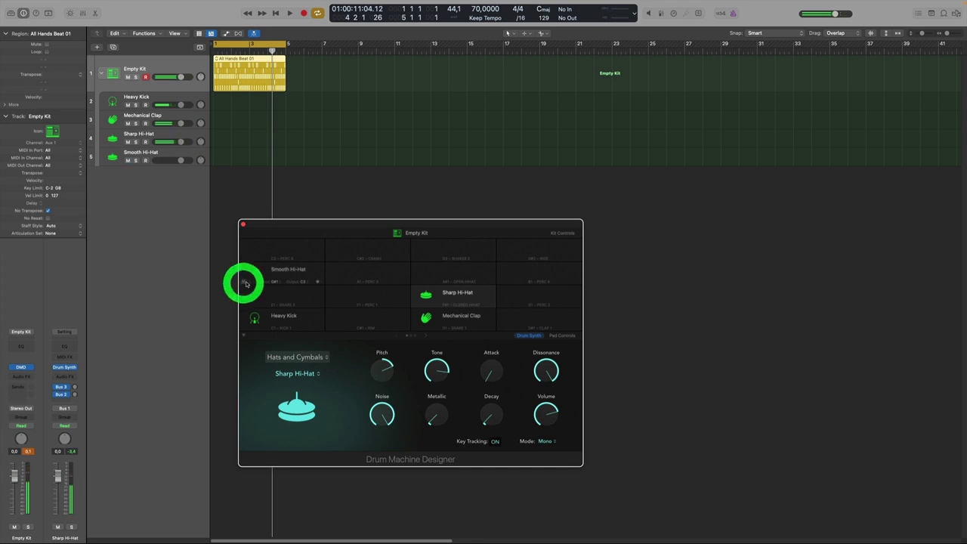
left_click(254, 274)
key("space")
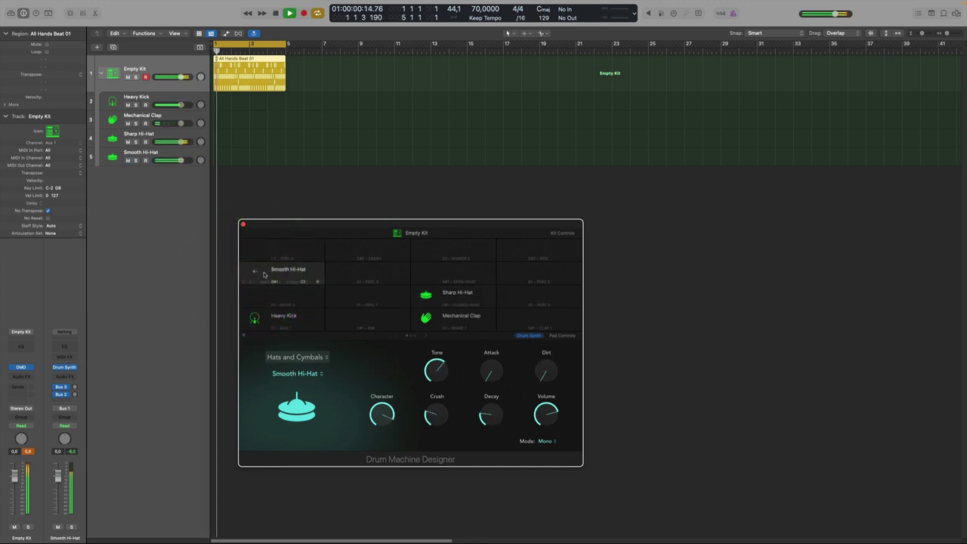
Step: Lower the Smooth Hi-Hat's Tone slightly and raise its Crush
left_click(270, 274)
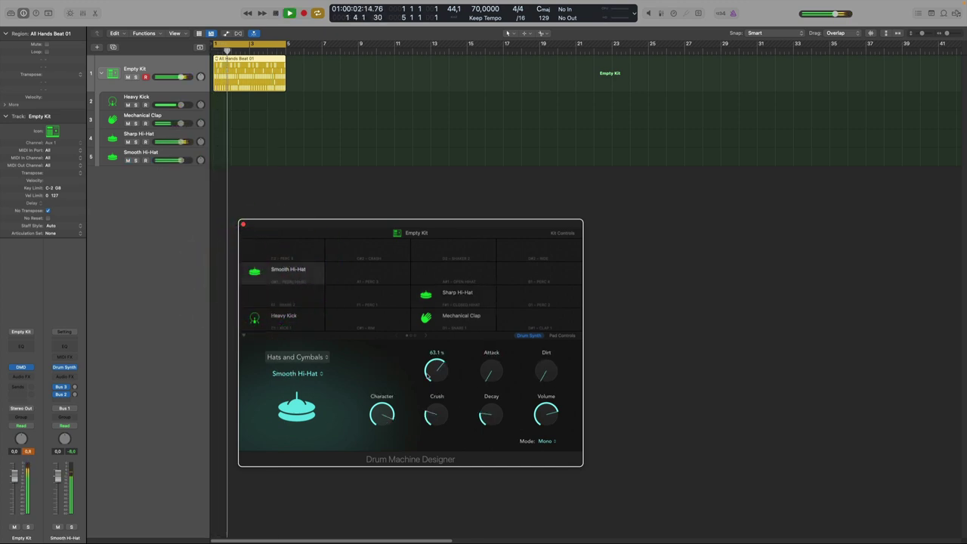
left_click(446, 425)
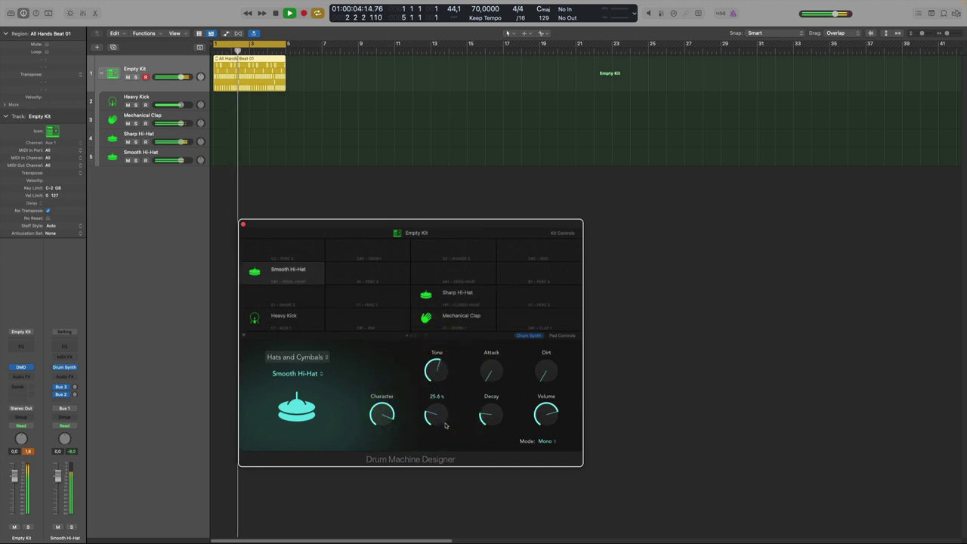
left_click(438, 414)
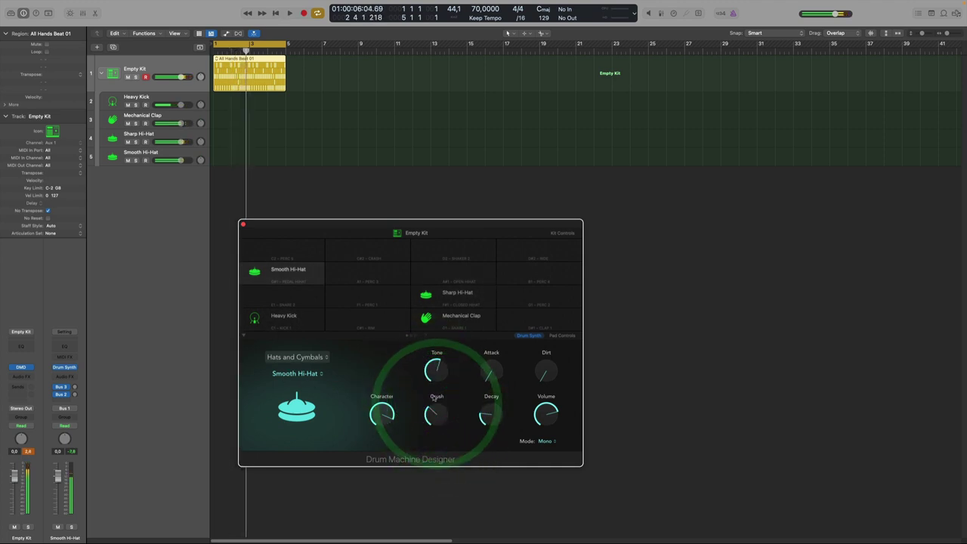
Step: Add Dirt to the Smooth Hi-Hat, adjust its Decay to about 24% and stop playback
mouse_move(504, 397)
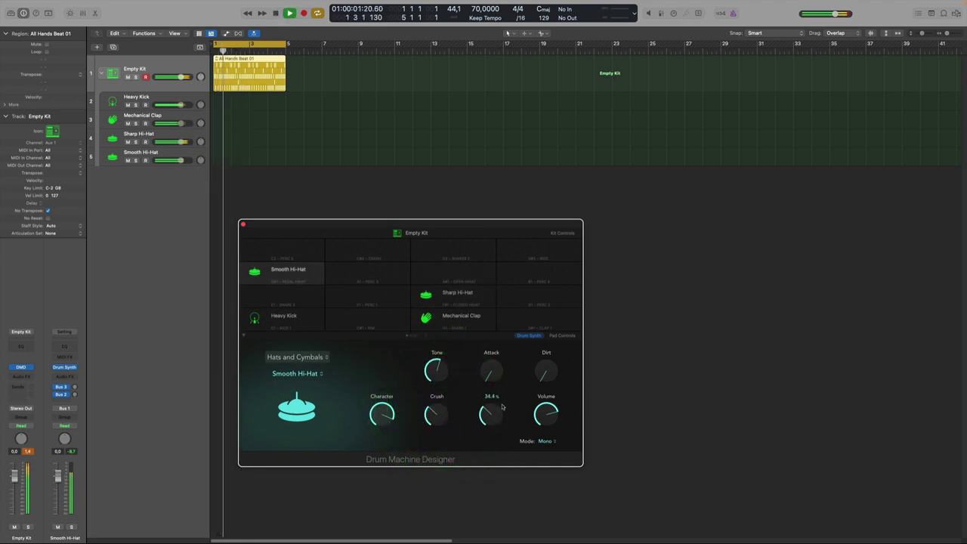
left_click(497, 412)
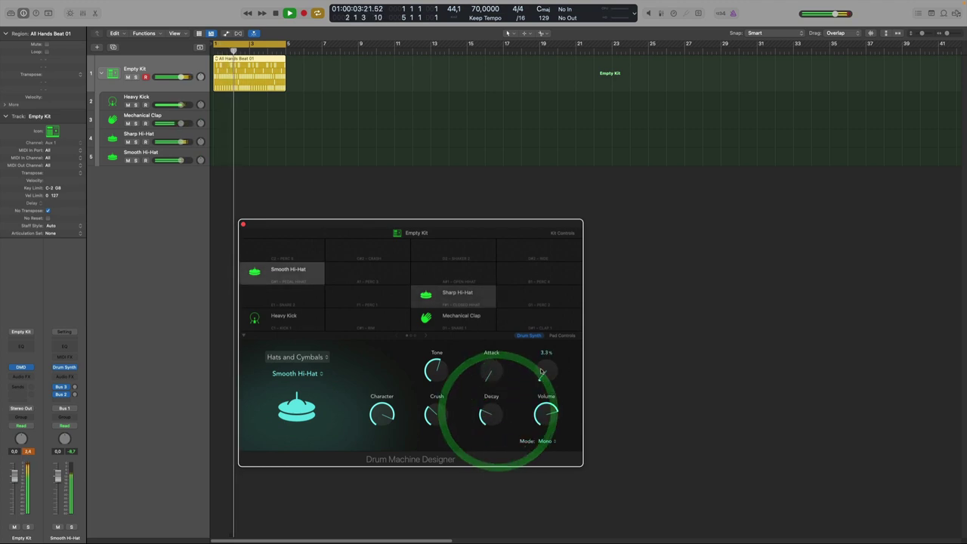
left_click_drag(546, 370, 548, 332)
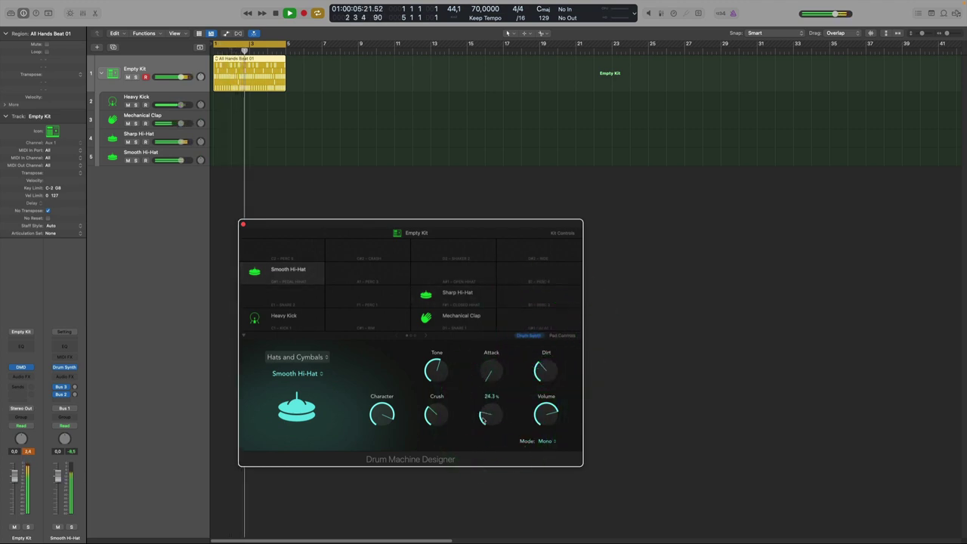
left_click(486, 415)
key("space")
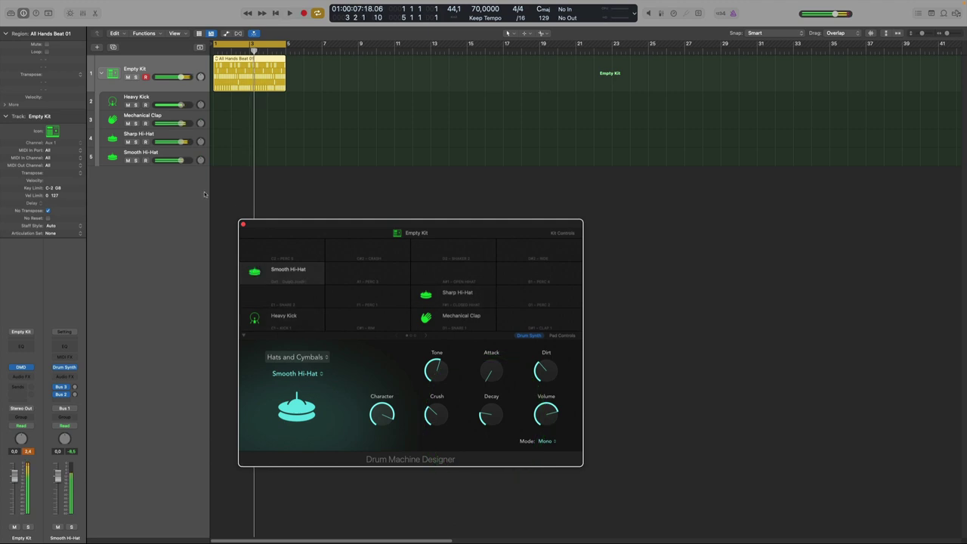
Step: Lower the Sharp Hi-Hat track's volume to -4.2 dB
left_click(178, 155)
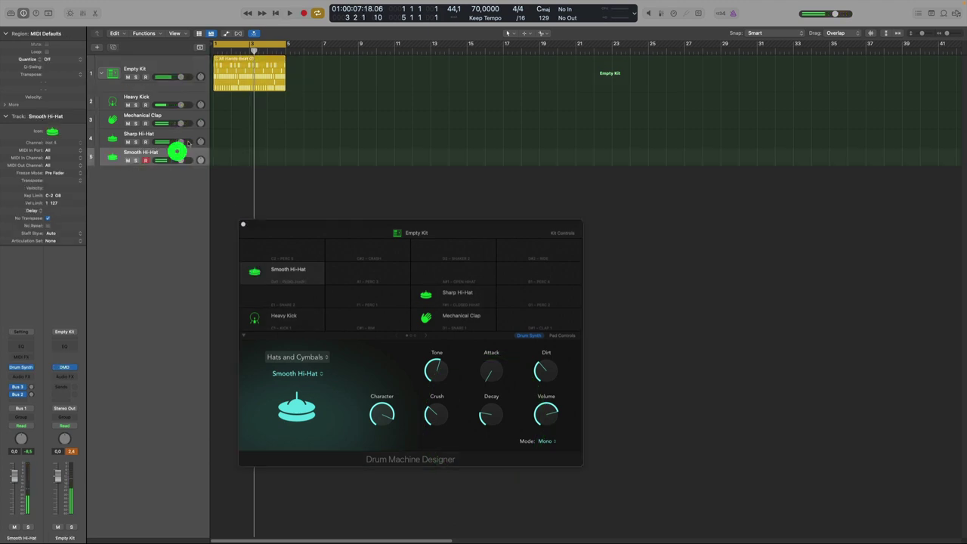
left_click_drag(153, 144, 165, 141)
left_click(160, 134)
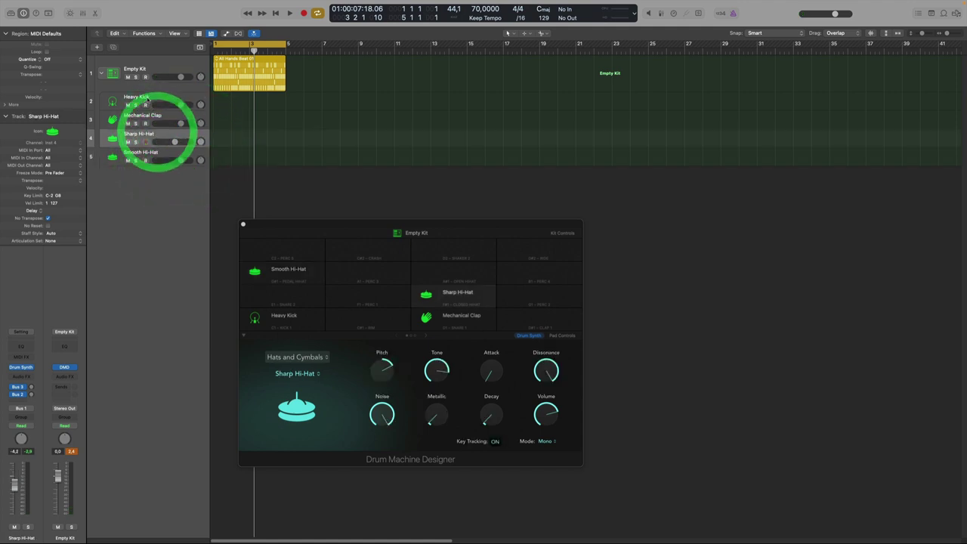
Step: Select the Heavy Kick, Mechanical Clap and Smooth Hi-Hat tracks in turn to view each one's Drum Synth settings
left_click(125, 99)
left_click(128, 121)
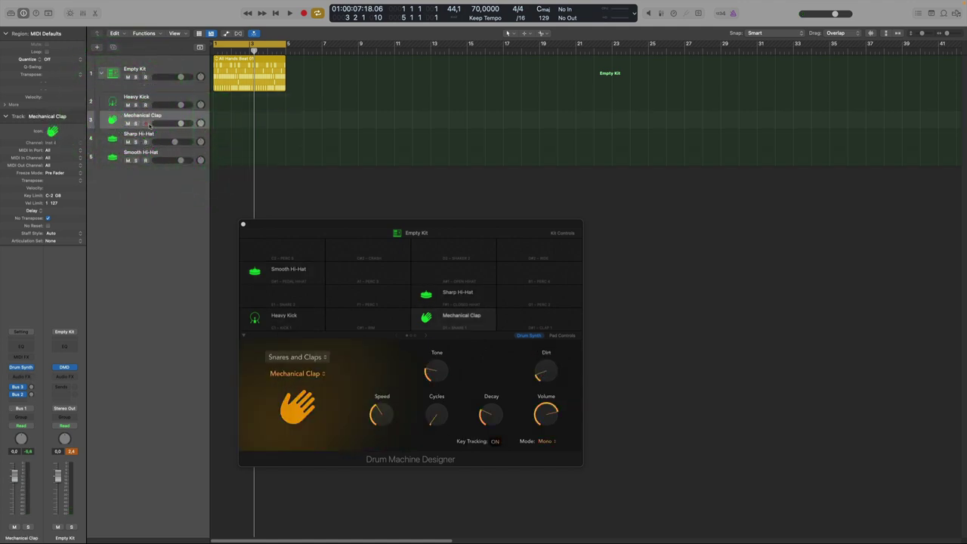
left_click(156, 98)
left_click(150, 154)
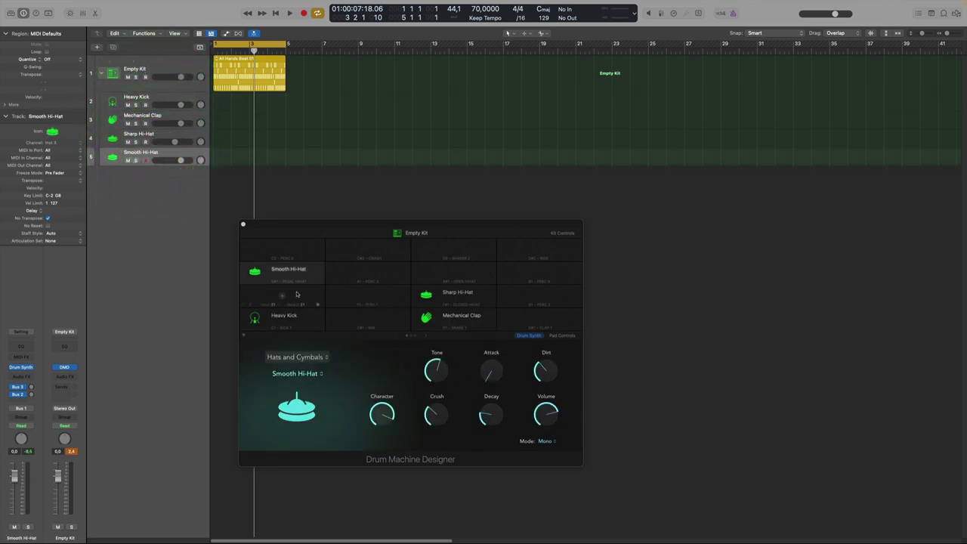
Step: Look through the hat and cymbal sounds offered for the Smooth Hi-Hat pad, keeping Smooth Hi-Hat as the sound
mouse_move(499, 366)
left_click(302, 375)
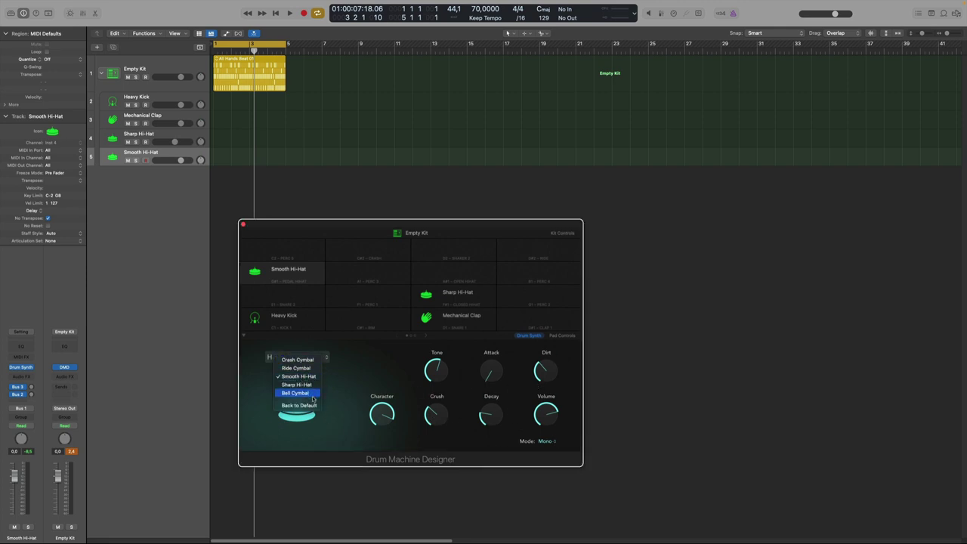
left_click(403, 370)
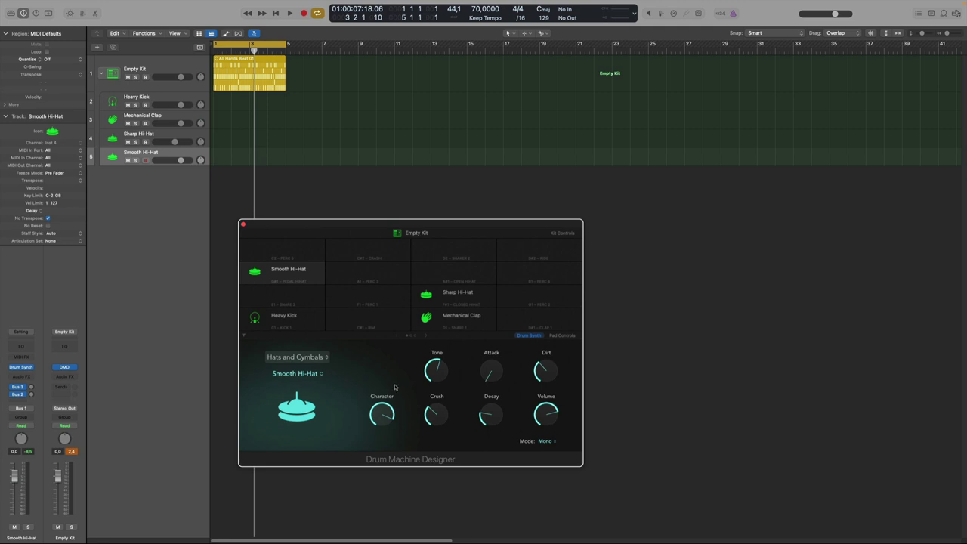
mouse_move(390, 400)
Step: Reposition the Drum Machine Designer window, lengthen the Heavy Kick's Decay slightly and audition its pad
left_click_drag(344, 233, 392, 228)
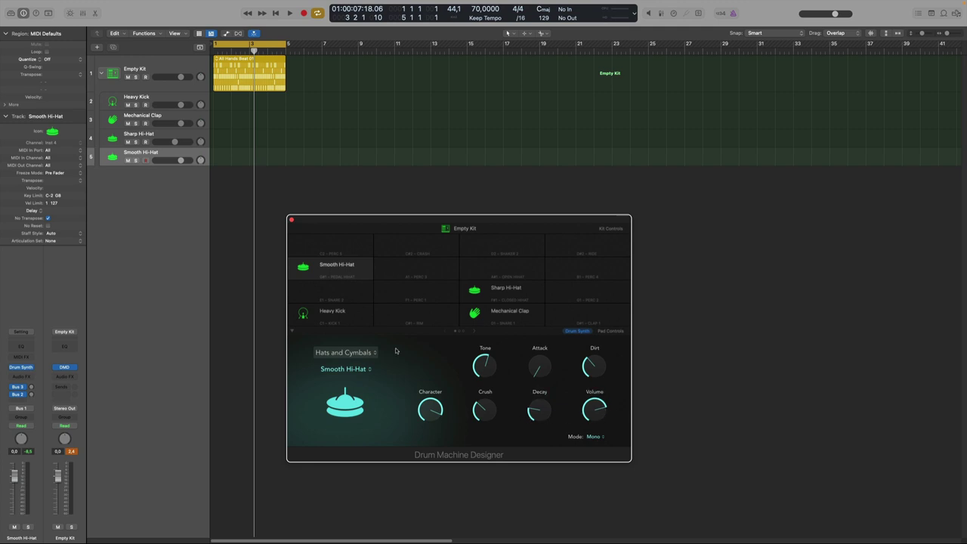
left_click(317, 311)
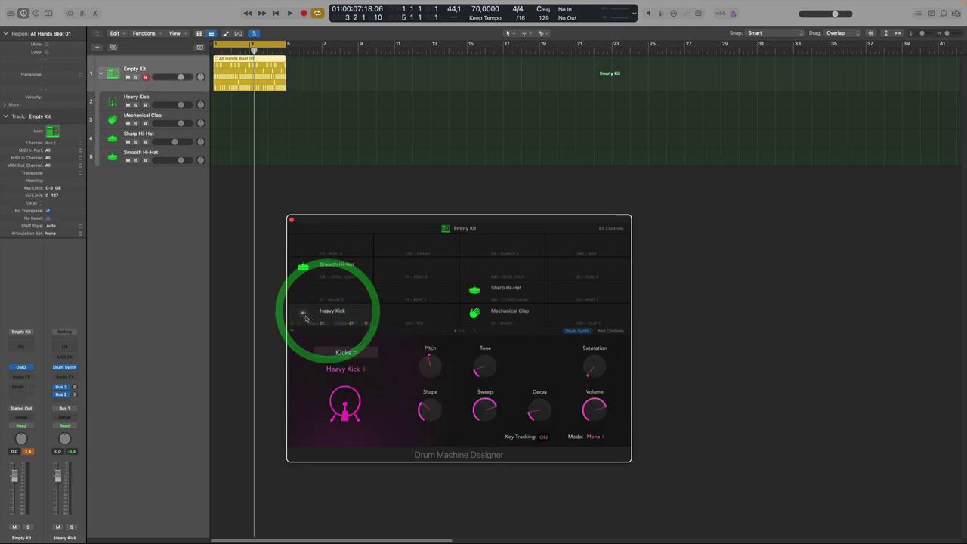
left_click_drag(540, 424, 535, 447)
left_click(302, 315)
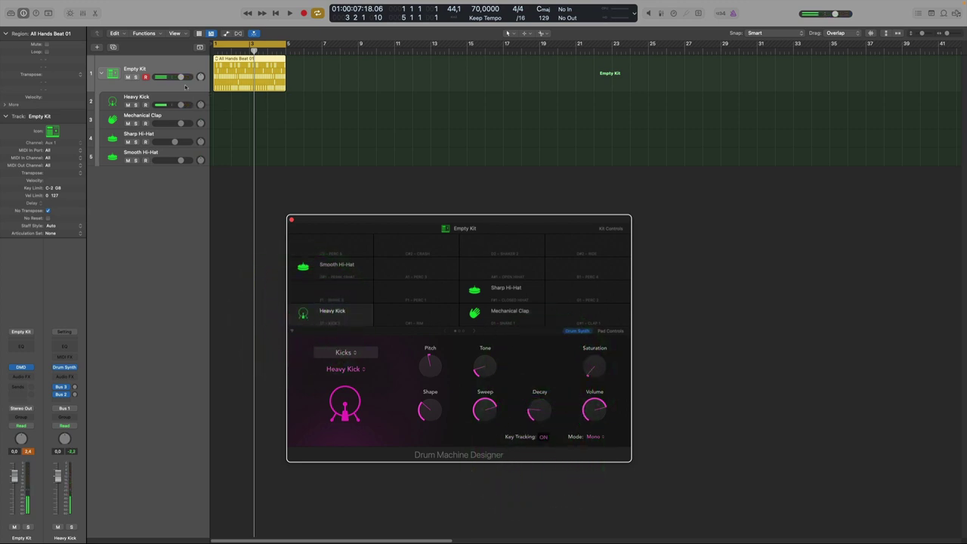
Step: Select the Empty Kit track, its beat region and the Sharp Hi-Hat track to compare the main kit with its individual tracks
left_click(169, 59)
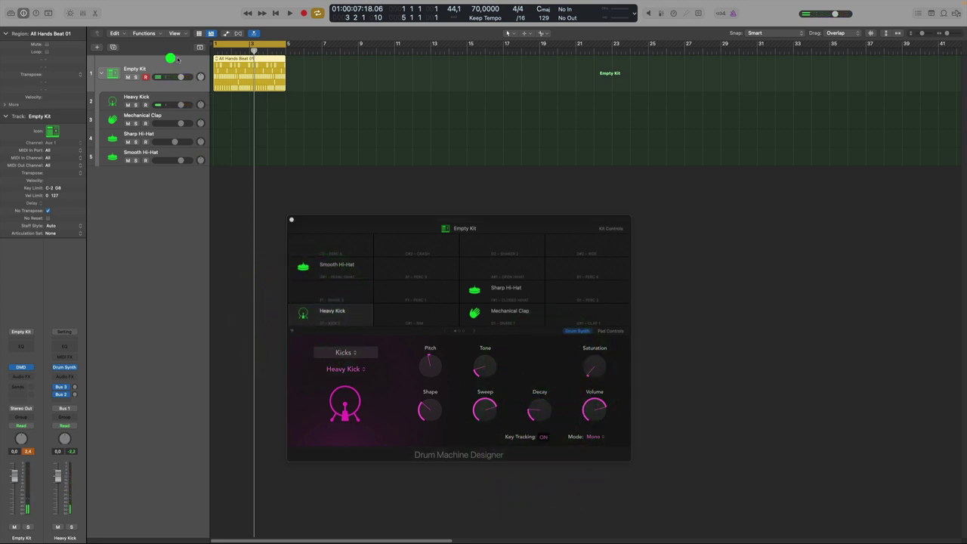
left_click(250, 68)
left_click(166, 66)
left_click(152, 133)
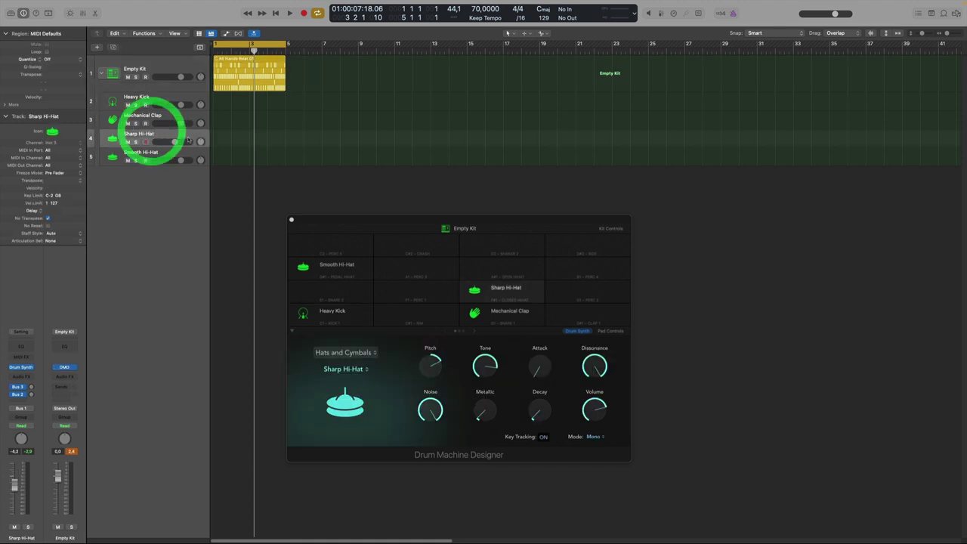
Step: Create an empty MIDI region at bar 1 on the Mechanical Clap track and extend it to bar 5
left_click(215, 120)
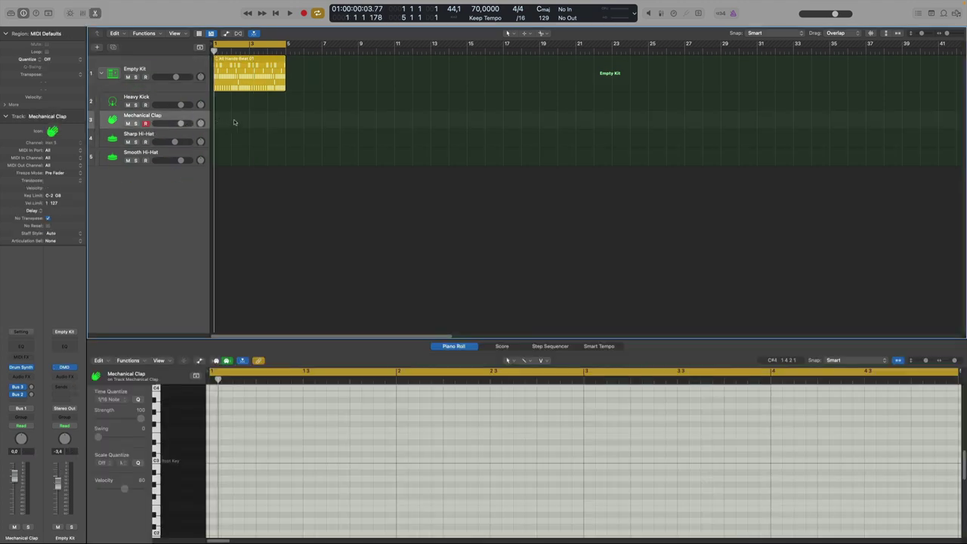
right_click(234, 123)
left_click(236, 128)
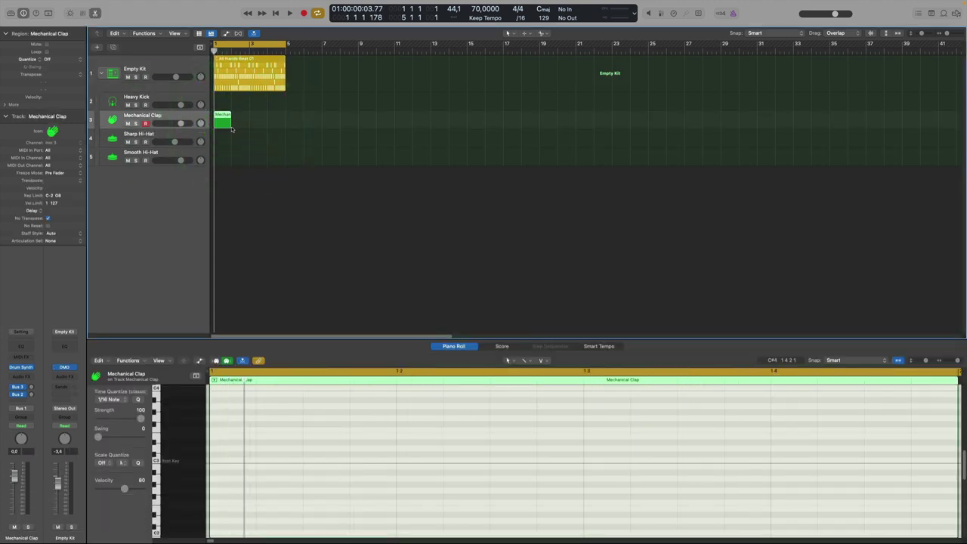
left_click_drag(231, 126, 284, 122)
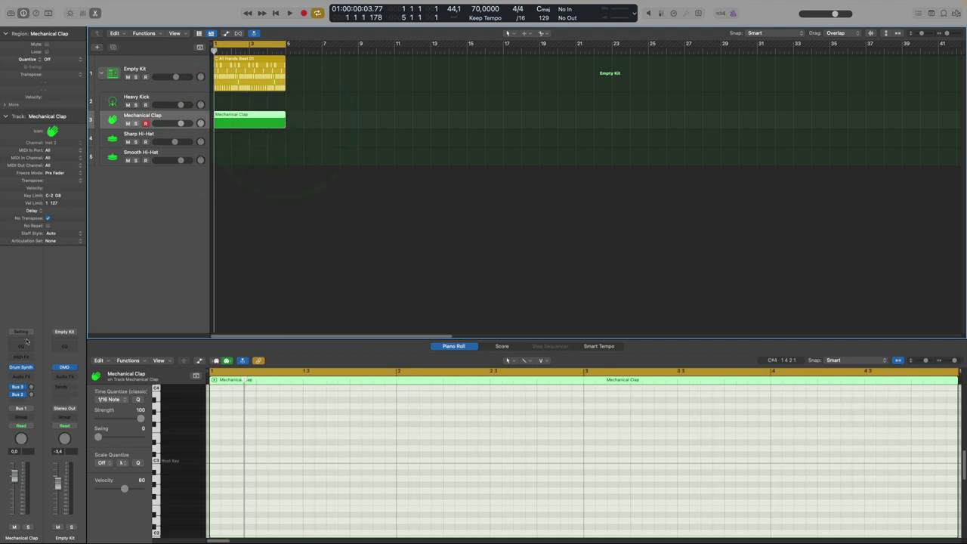
Step: Open the Mechanical Clap's Drum Synth to check Key Tracking and audition different keys in the Piano Roll
left_click(21, 368)
mouse_move(588, 203)
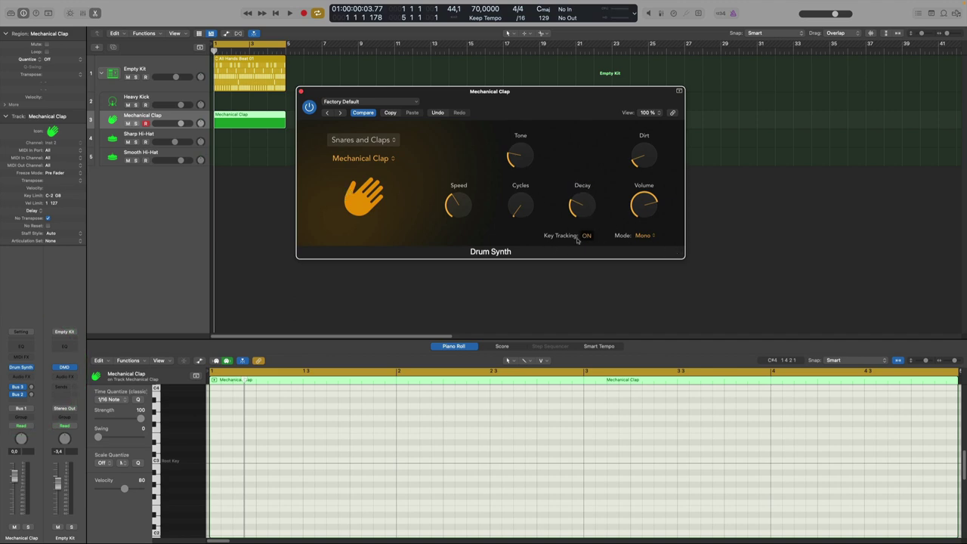
left_click(157, 424)
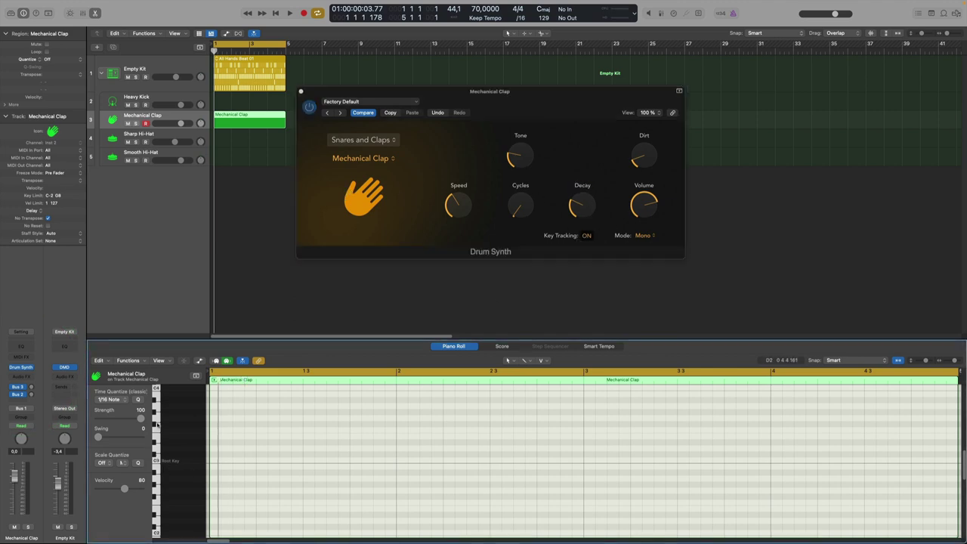
left_click(154, 449)
scroll(162, 421, "up", 2)
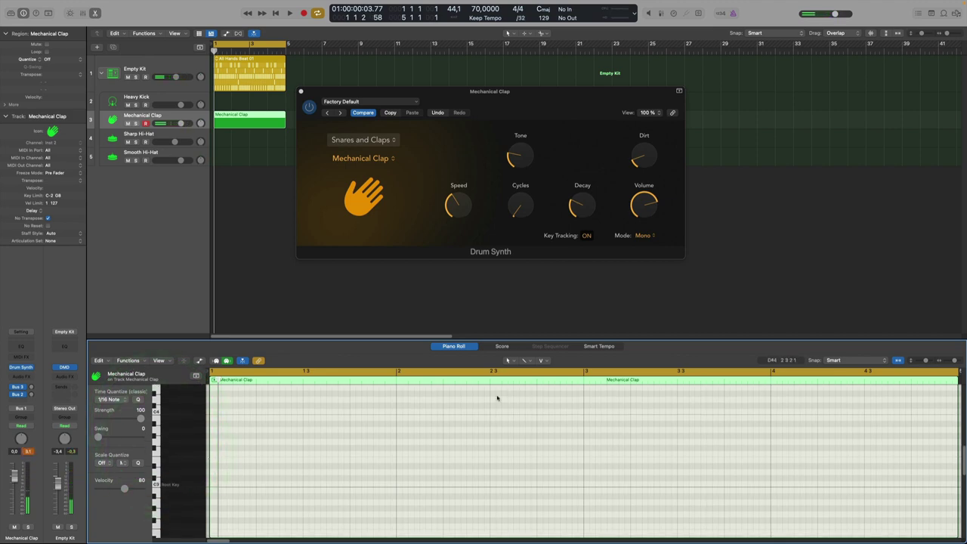
Step: Set the Piano Roll's time quantize to 1/32 Note and paint a descending note run from about bar 2 beat 3 with the Brush Tool
scroll(509, 400, "up", 2)
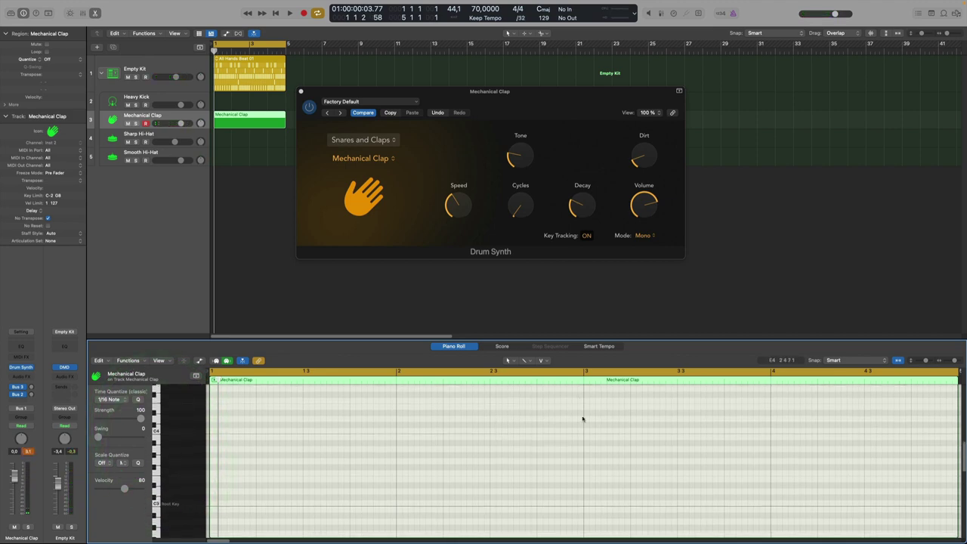
scroll(548, 457, "down", 1)
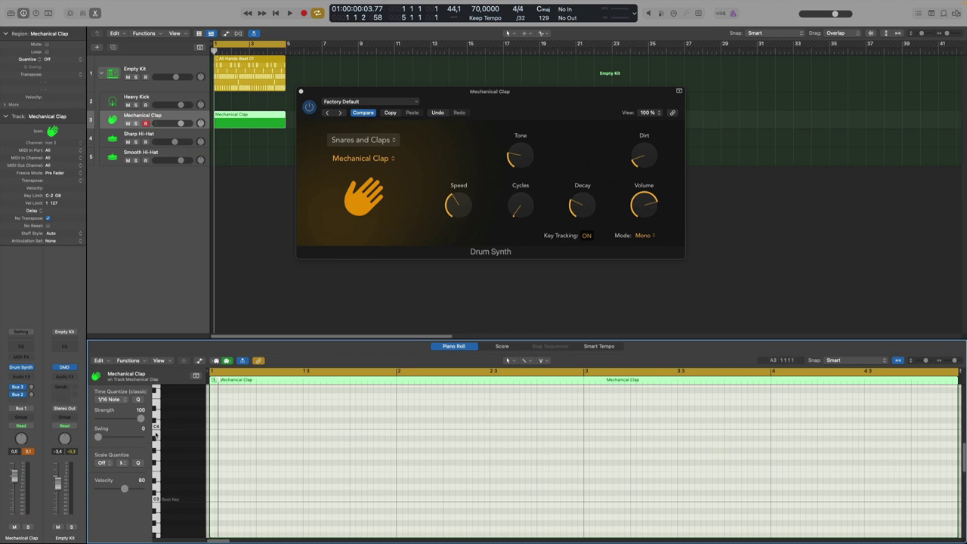
left_click(110, 399)
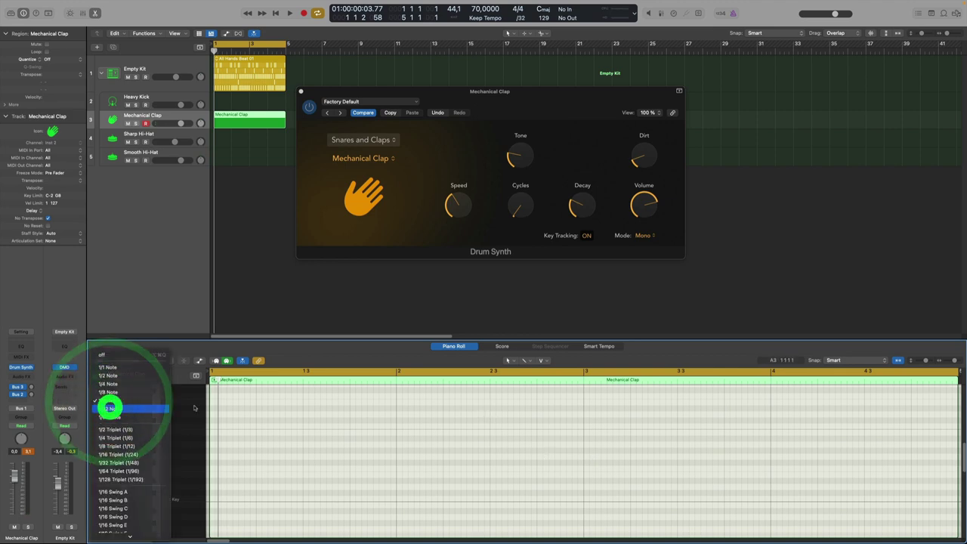
left_click(113, 406)
left_click(510, 361)
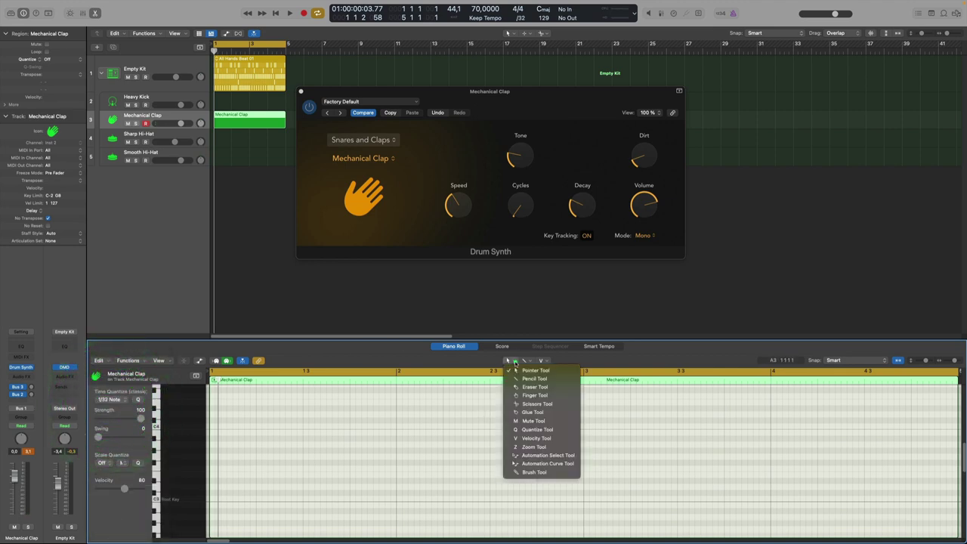
left_click(538, 471)
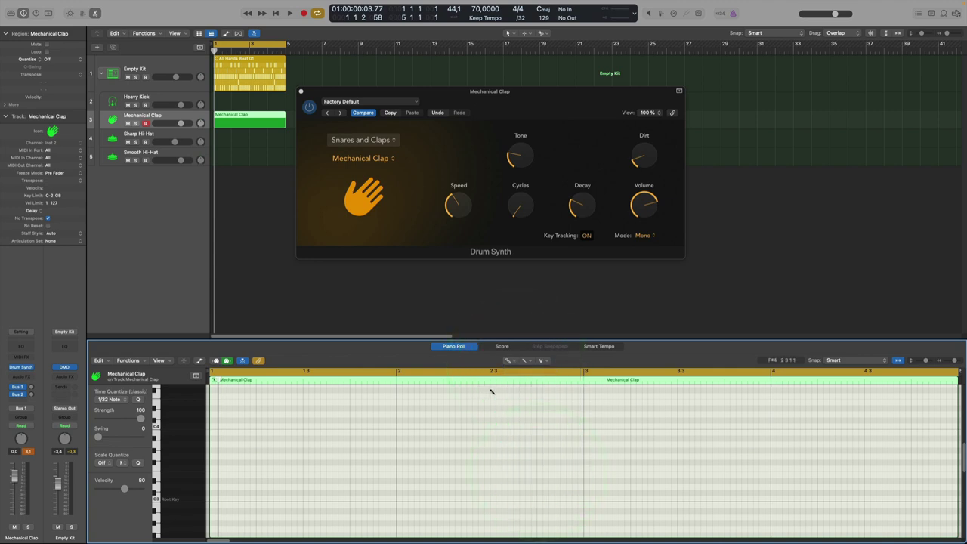
left_click_drag(492, 389, 597, 523)
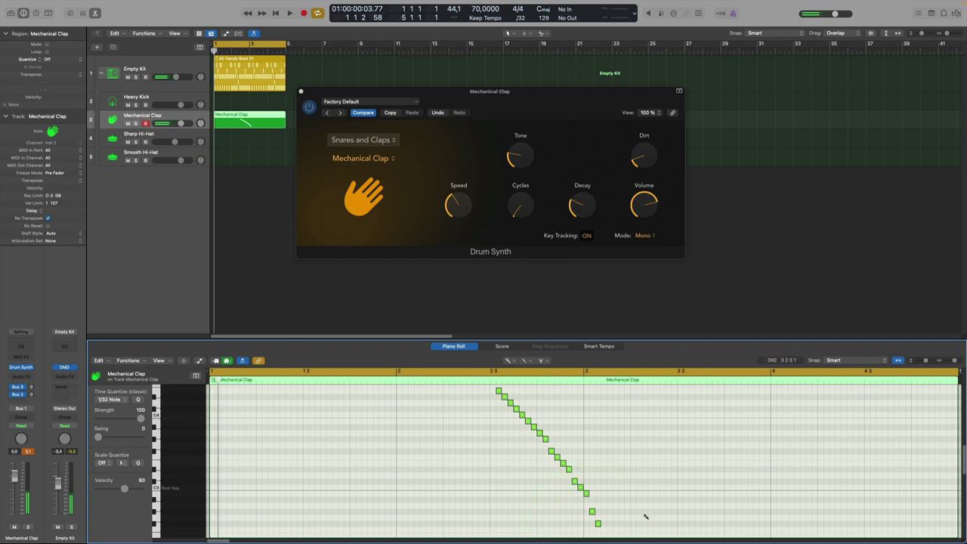
Step: Switch back to the Pointer Tool, select the three lowest notes at the end of the descending run and delete them
left_click(517, 370)
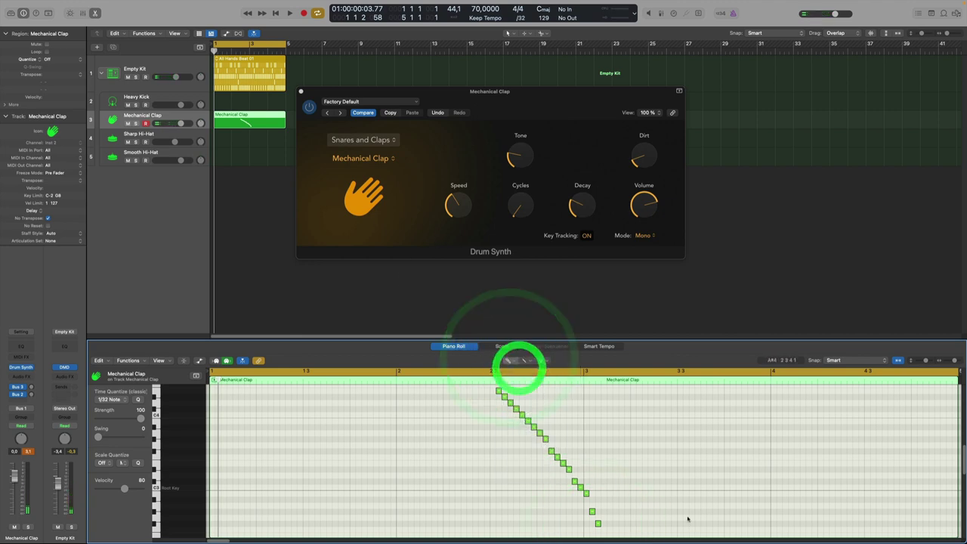
left_click_drag(613, 385, 586, 494)
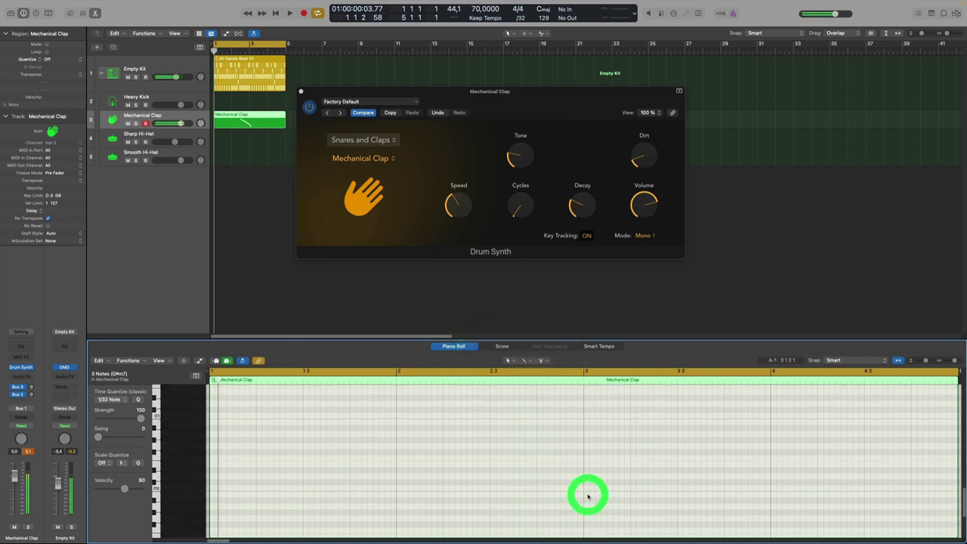
key("BackSpace")
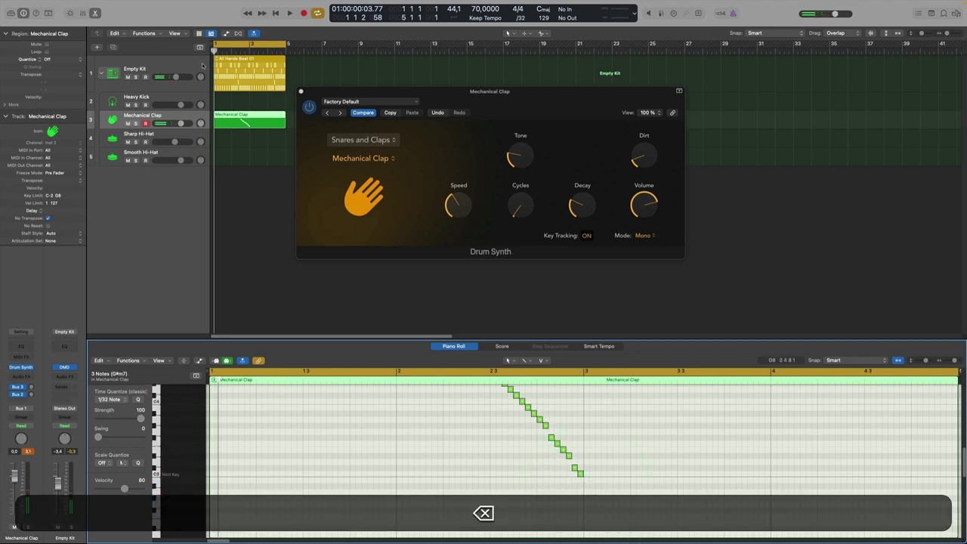
Step: Play the beat together with the descending Mechanical Clap run and stop after the run in bar 3
key("space")
scroll(534, 427, "up", 5)
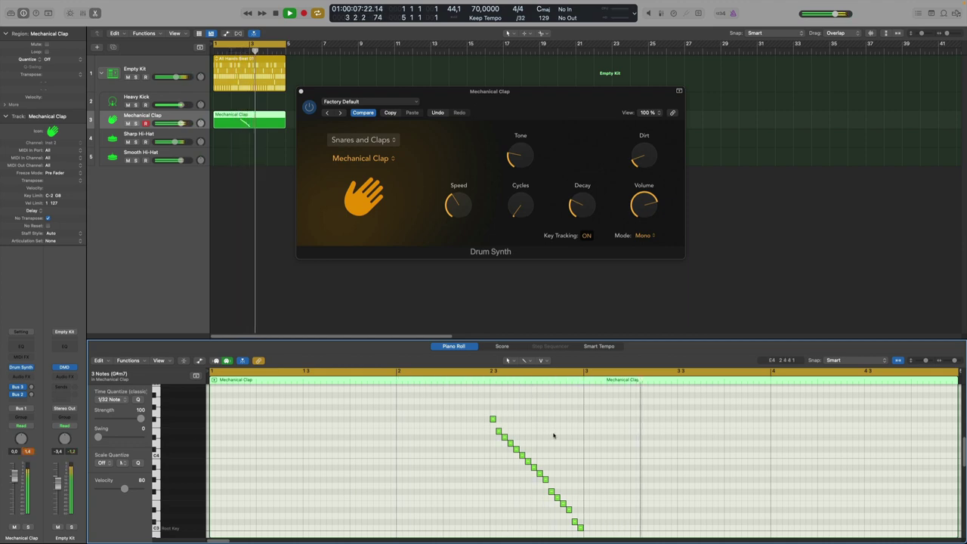
key("space")
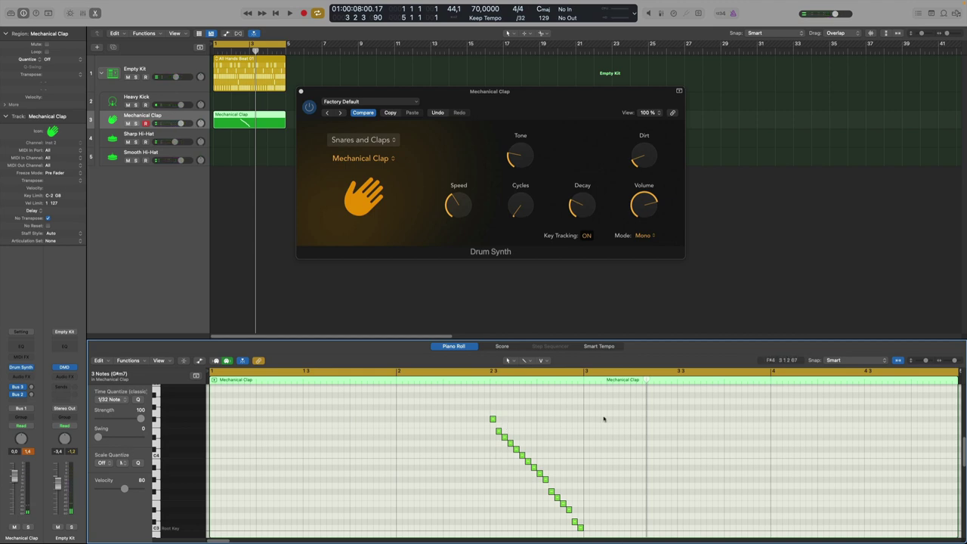
Step: Change the Mechanical Clap's Drum Synth sound to Snappy Snare and play the beat from bar 1
left_click(363, 158)
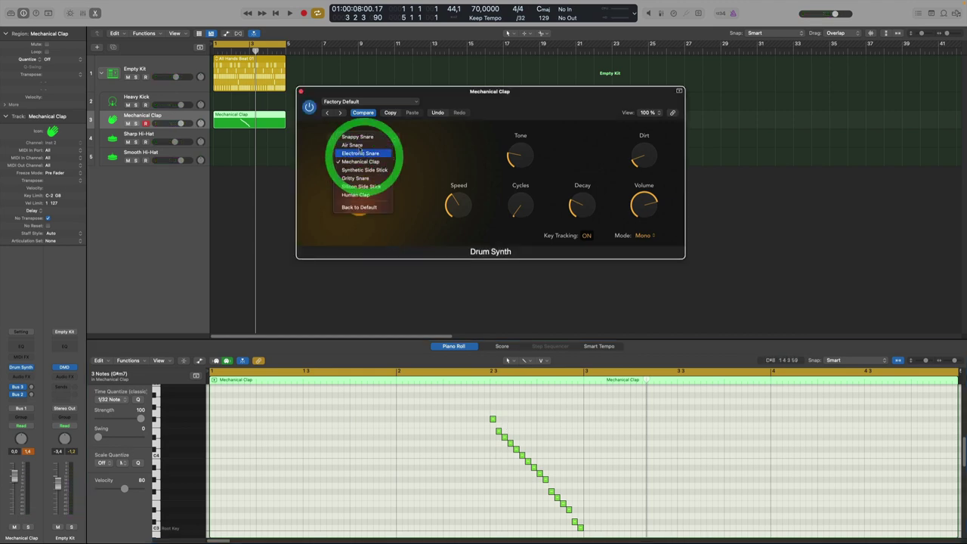
left_click(357, 137)
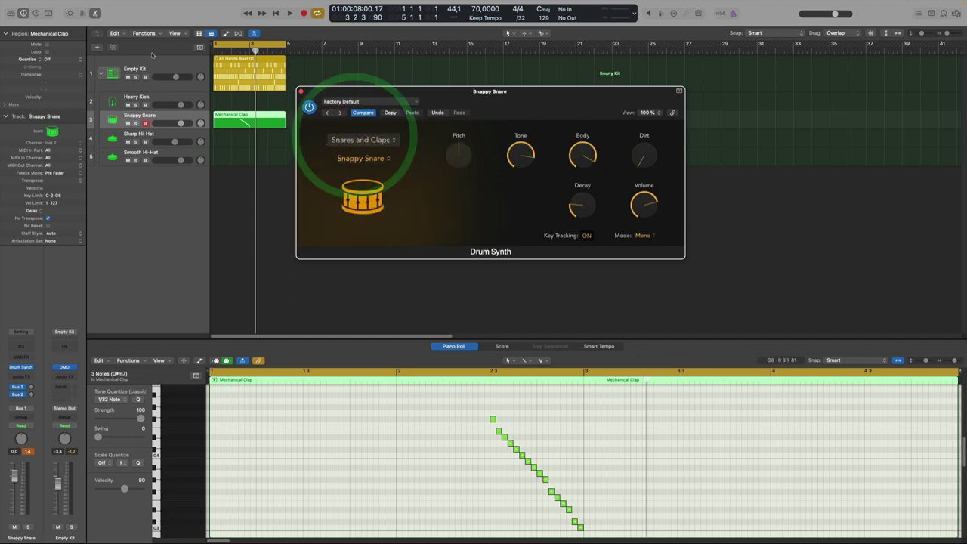
left_click(230, 51)
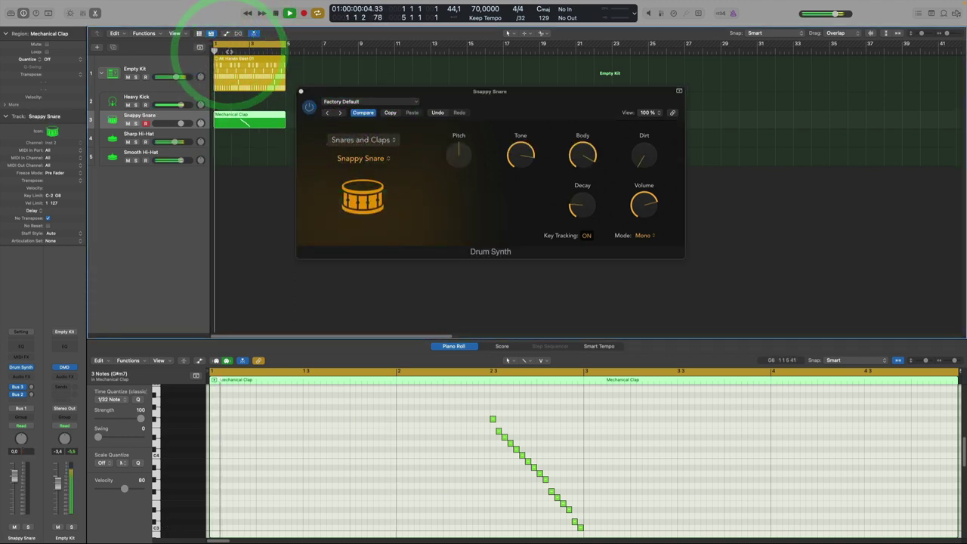
key("space")
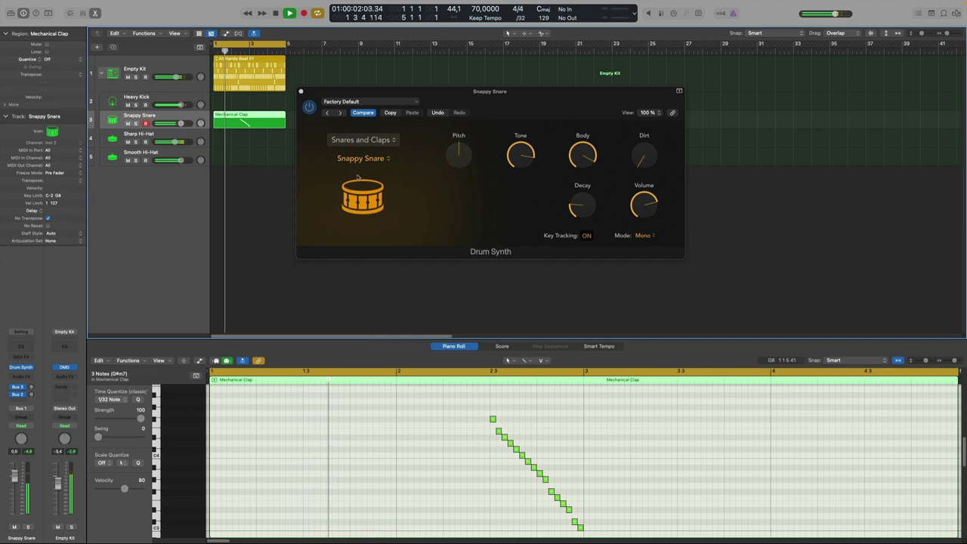
Step: Set the Snappy Snare's Decay to 25.5% and audition the keys above C4 in the Piano Roll
left_click(594, 208)
left_click(594, 208)
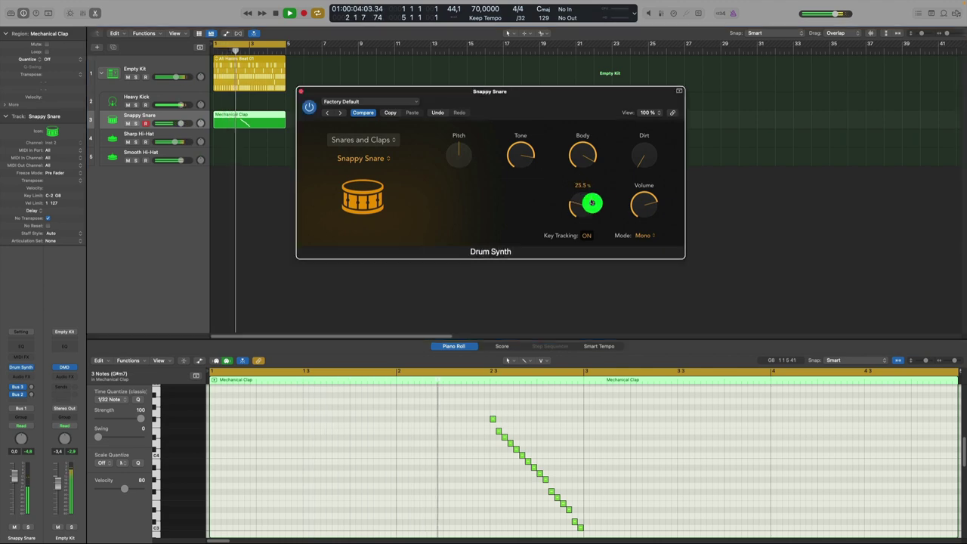
mouse_move(455, 151)
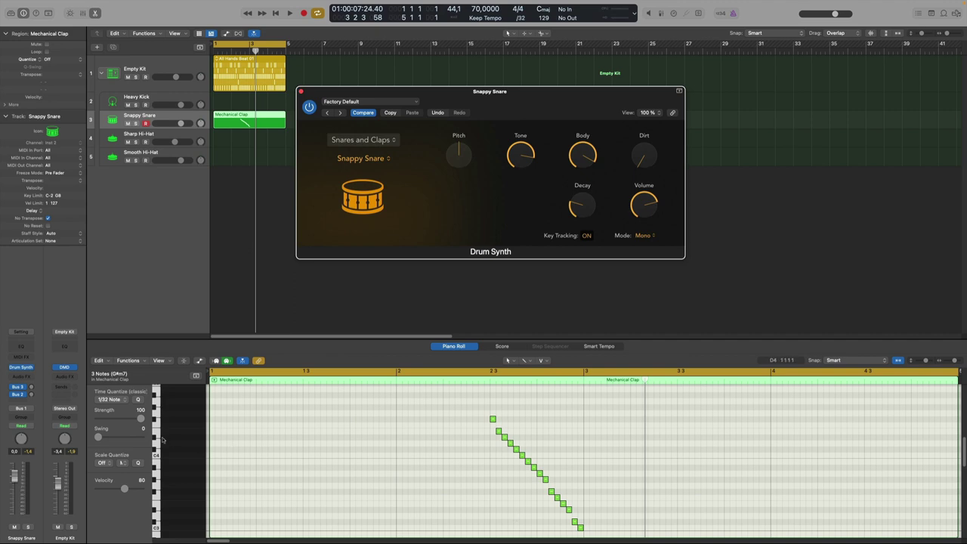
left_click_drag(155, 395, 156, 447)
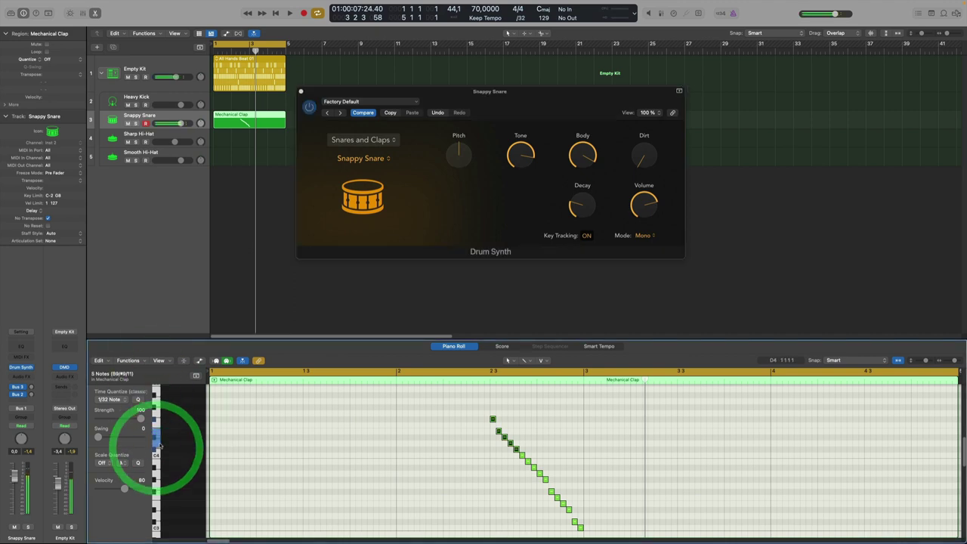
Step: Select the All Hands Beat 01 region and its kit track, show the Library and rename the track DRUM KIT 1
left_click(241, 67)
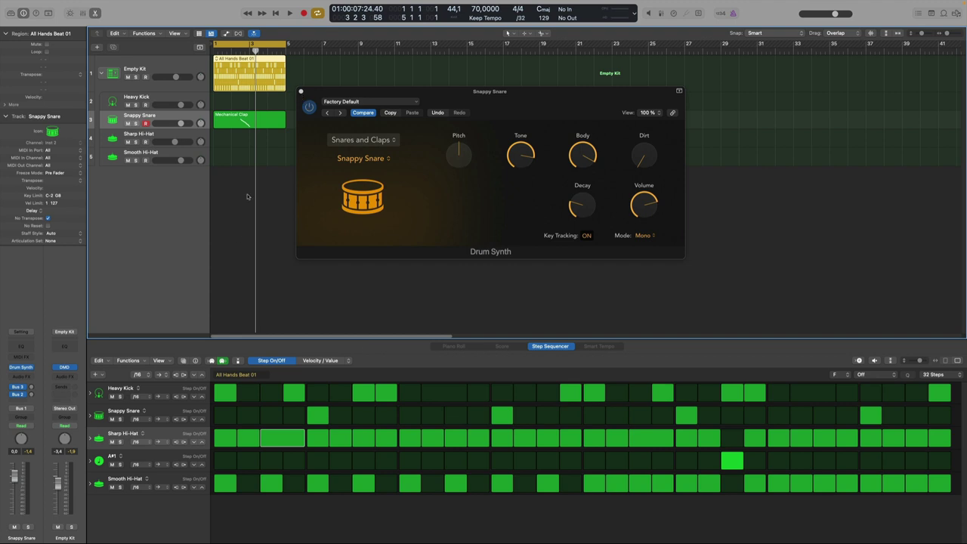
left_click(142, 69)
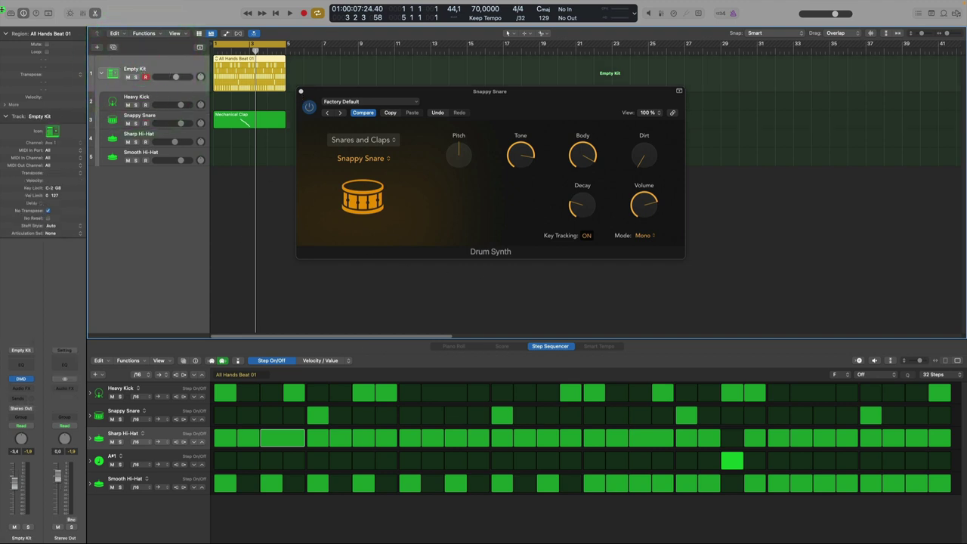
left_click(11, 13)
left_click(290, 67)
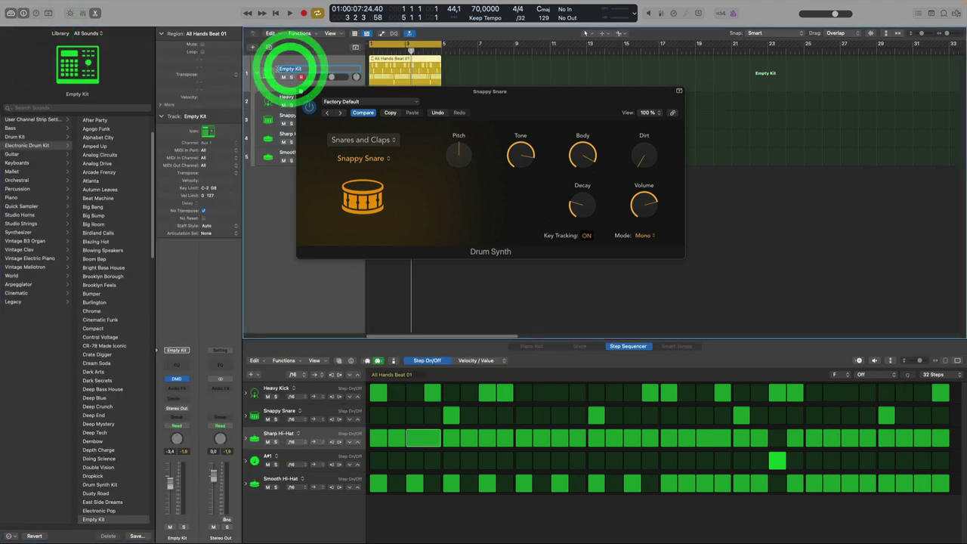
type("DRUM")
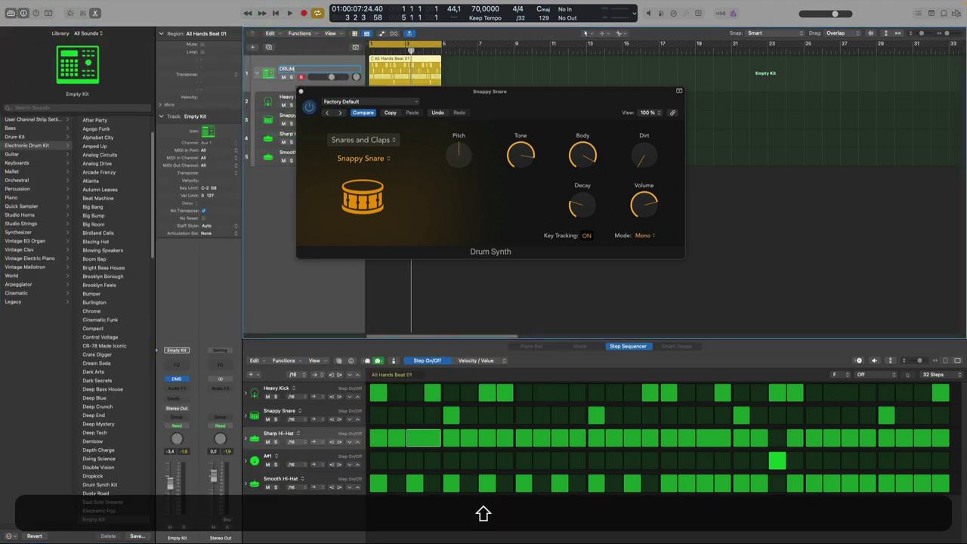
type(" KIT 1")
key("Return")
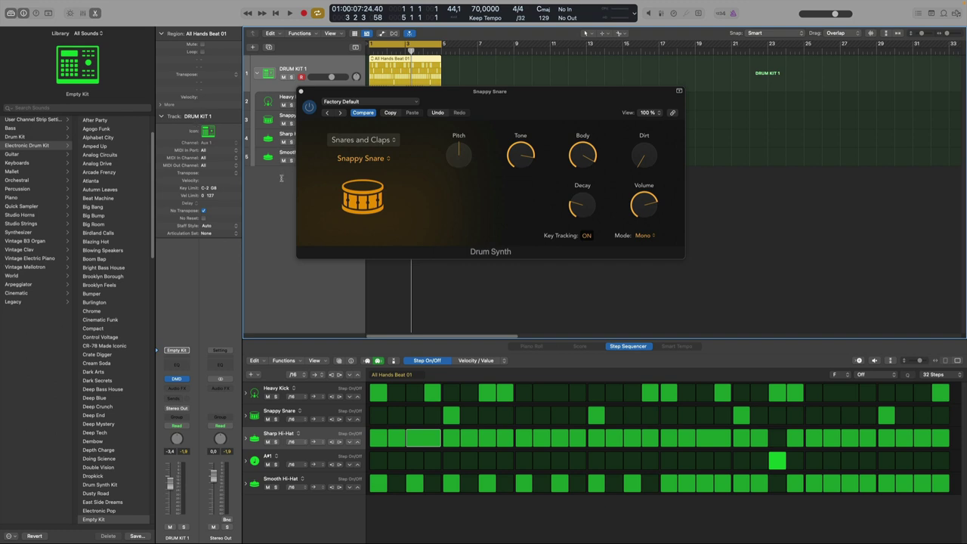
Step: Open the Heavy Kick's Drum Synth and arrange its window so it only partly overlaps the Snappy Snare's synth window
left_click_drag(494, 93, 565, 163)
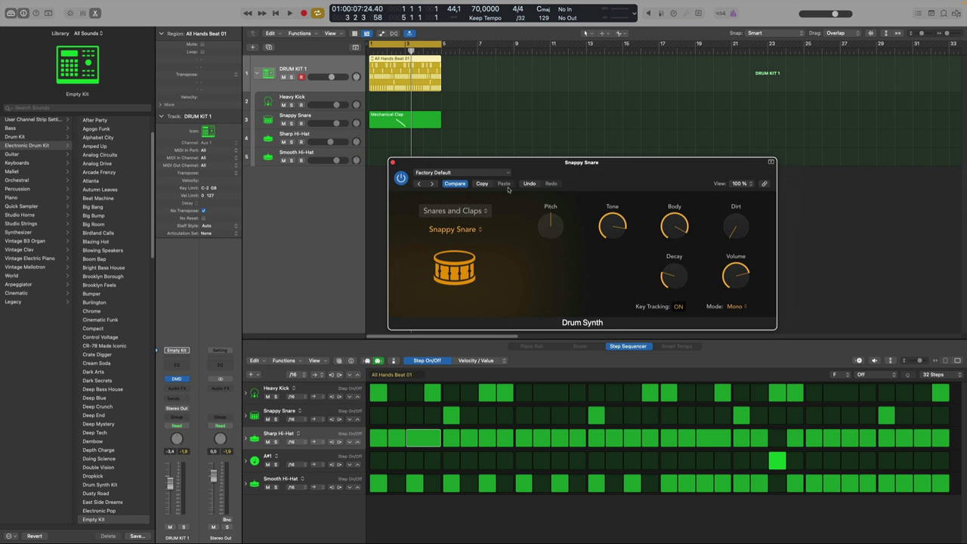
left_click(299, 101)
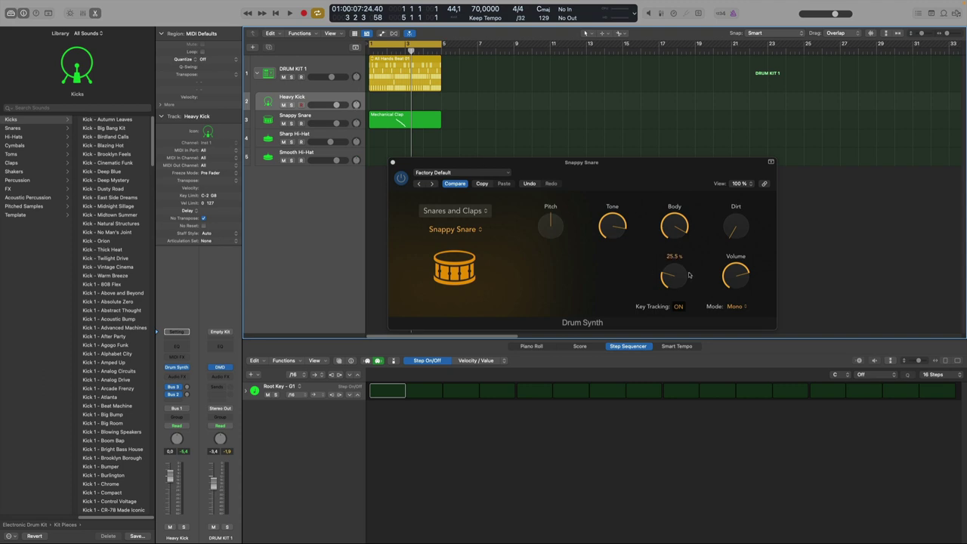
left_click(176, 367)
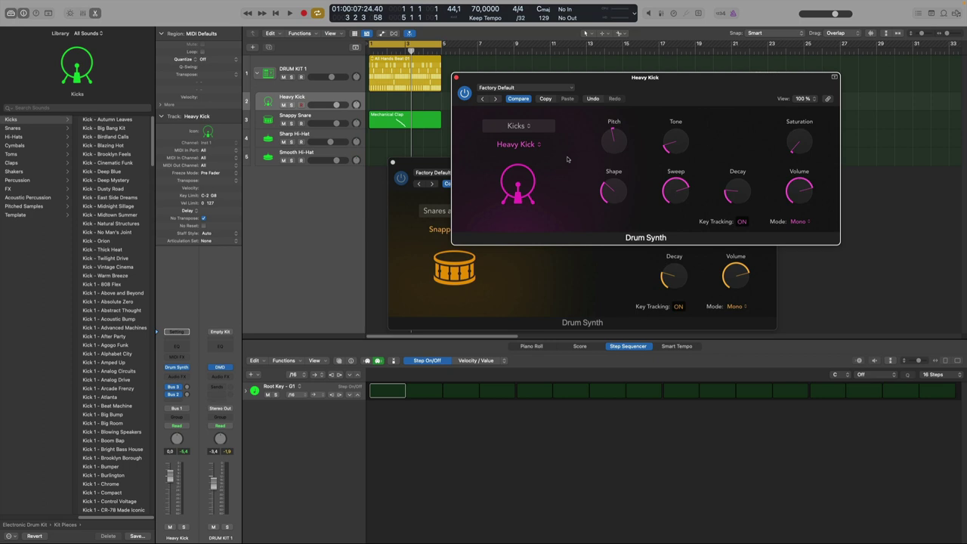
left_click_drag(706, 78, 657, 127)
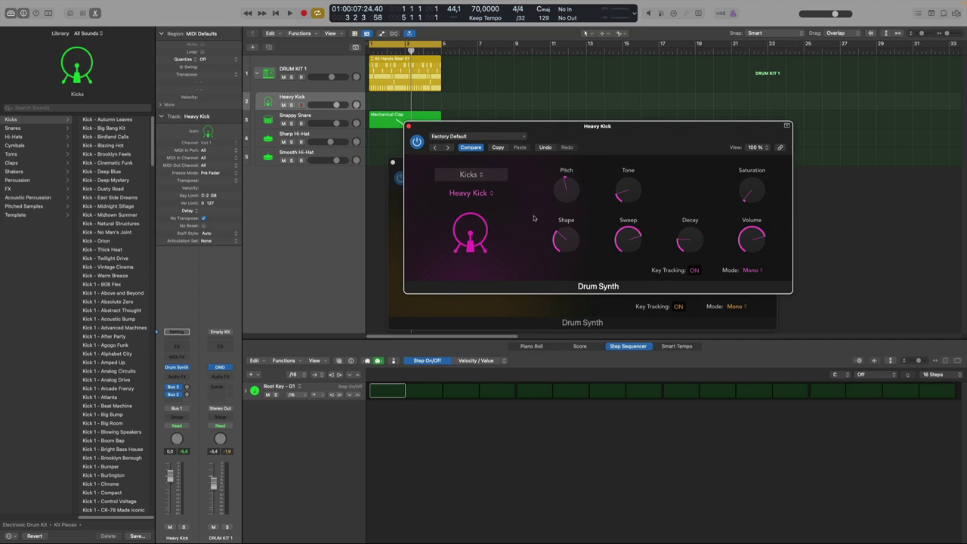
left_click_drag(623, 129, 739, 113)
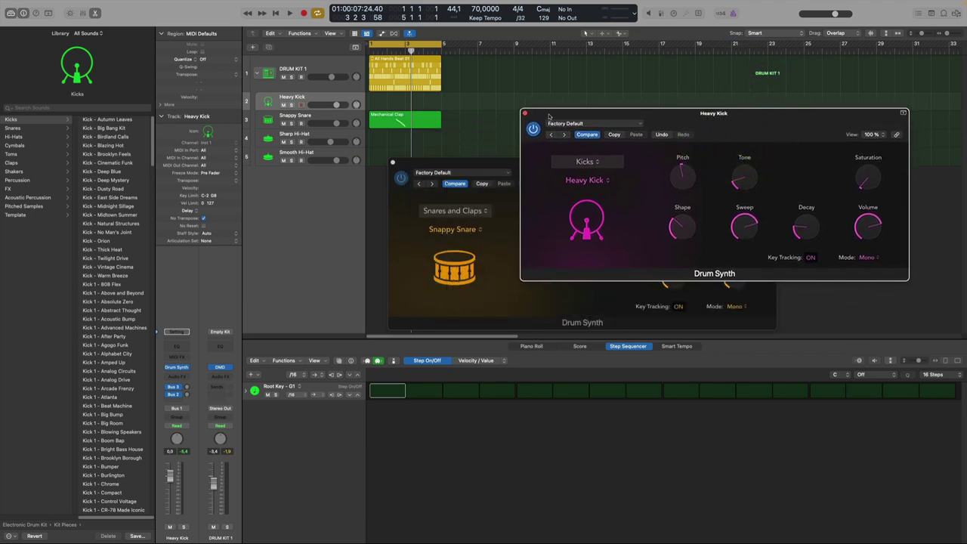
mouse_move(549, 116)
left_mouse_down()
mouse_move(545, 124)
mouse_move(544, 103)
left_mouse_up()
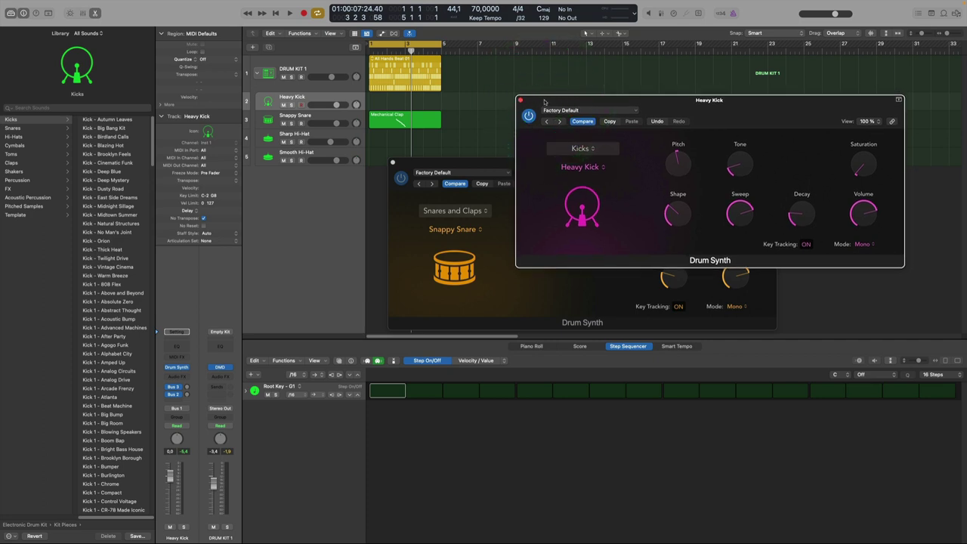
left_click_drag(544, 102, 544, 100)
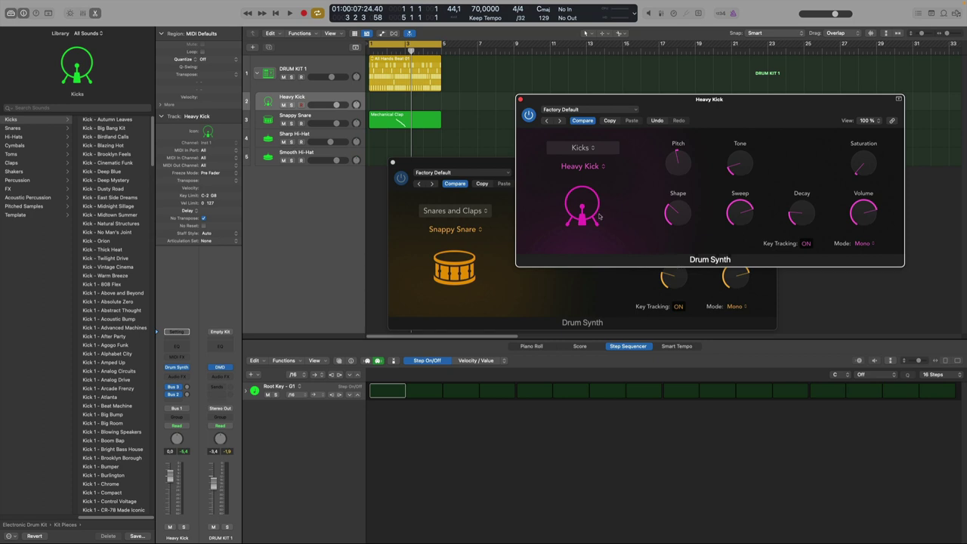
Step: Select the DRUM KIT 1 track and open its Drum Machine Designer
left_click(308, 68)
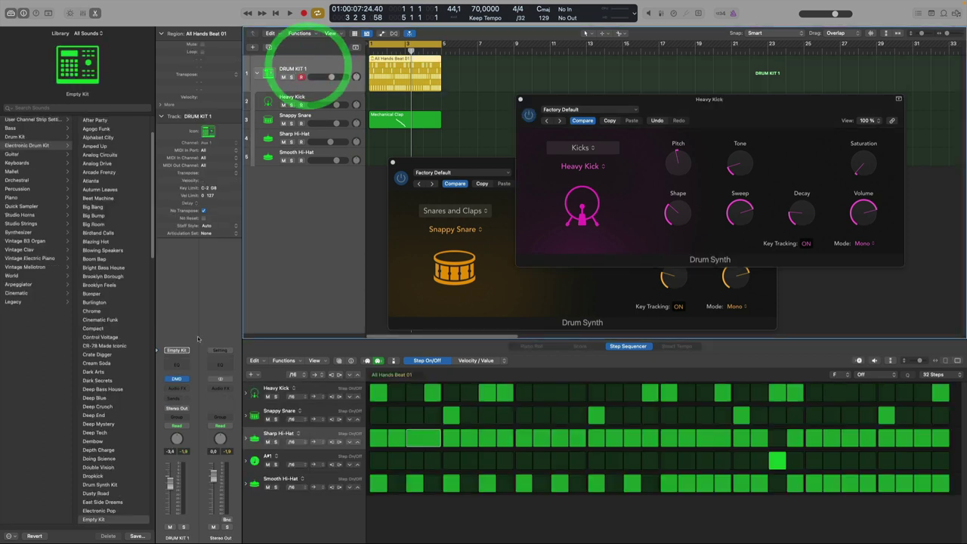
left_click(176, 379)
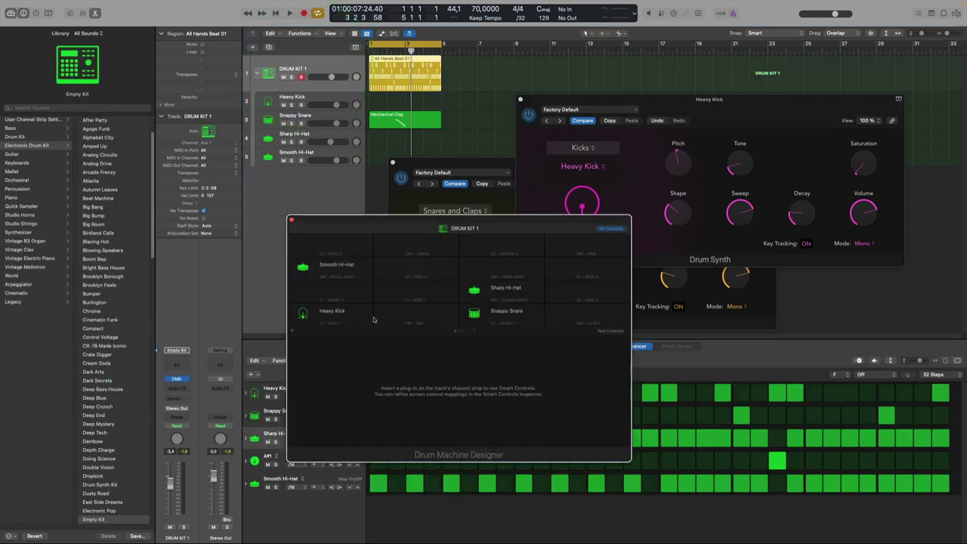